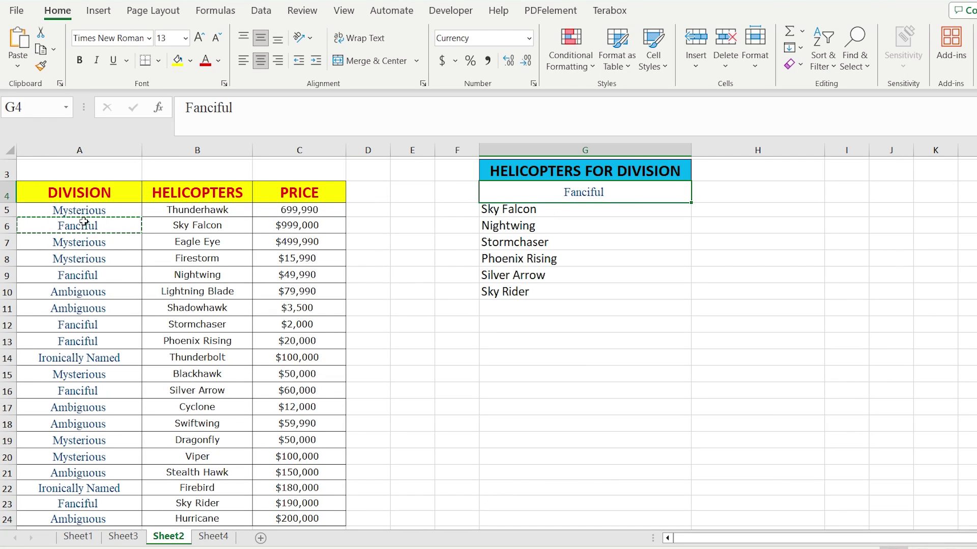
- Copy the Ambiguous division name from A11 into G4 on Sheet2
click(84, 308)
key(ctrl+c)
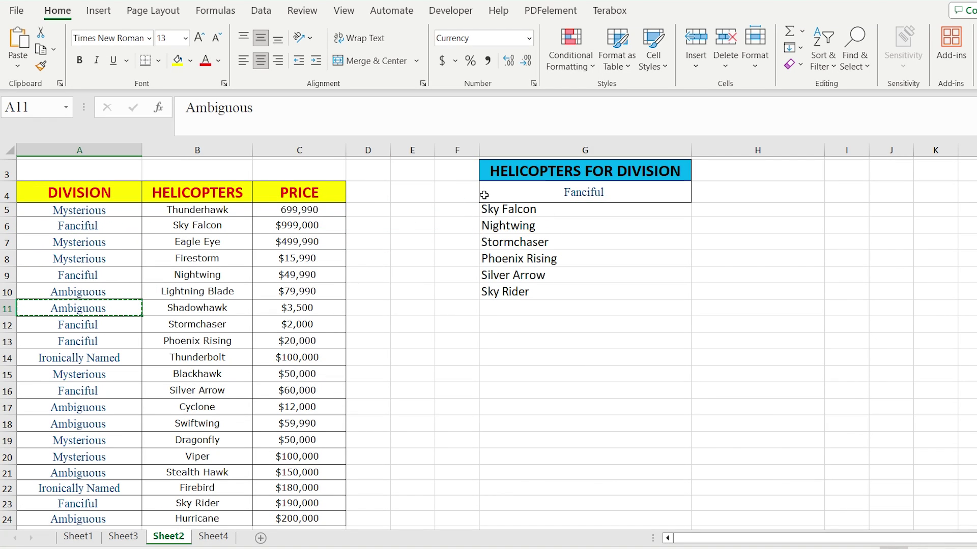
click(484, 195)
key(ctrl+v)
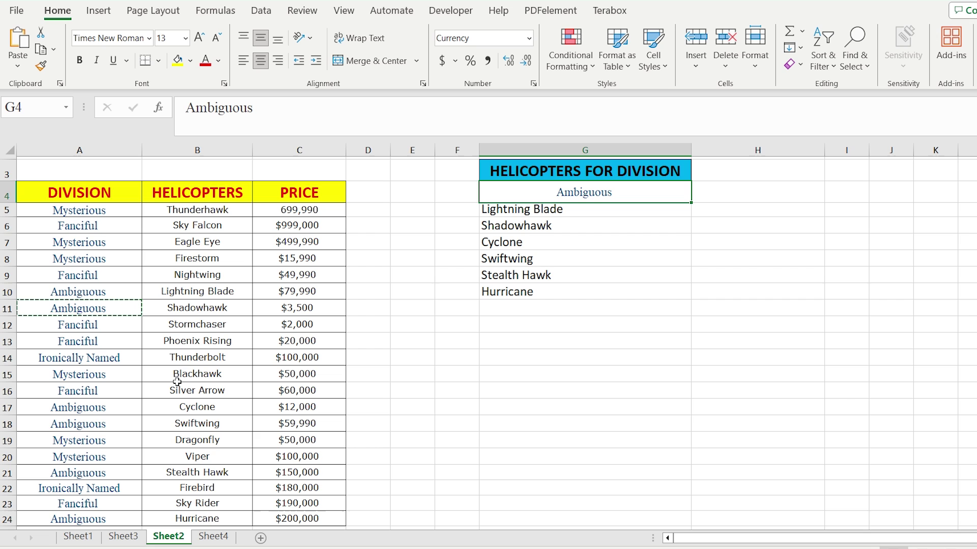
- Replace the division in G4 with Ironically Named, copied from A22
click(60, 485)
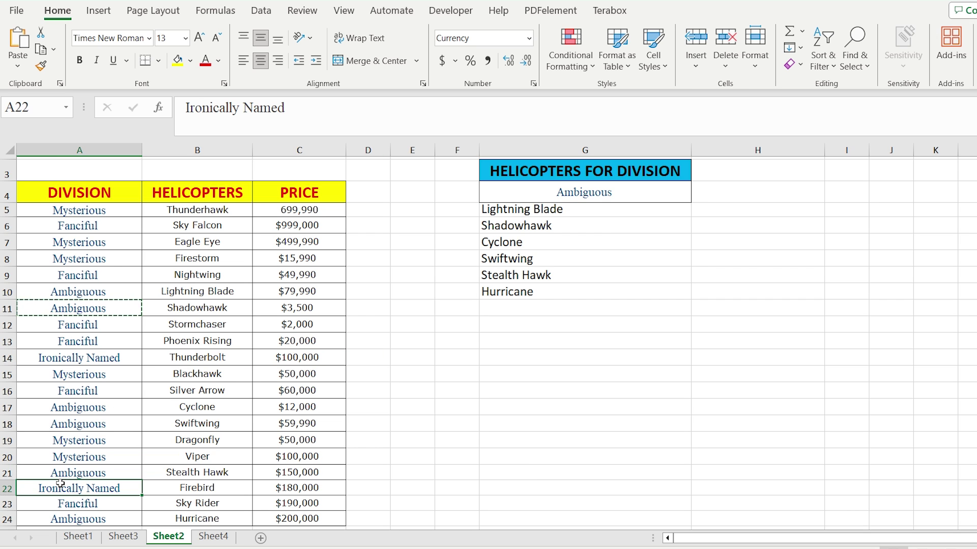
key(ctrl+c)
click(574, 195)
key(ctrl+v)
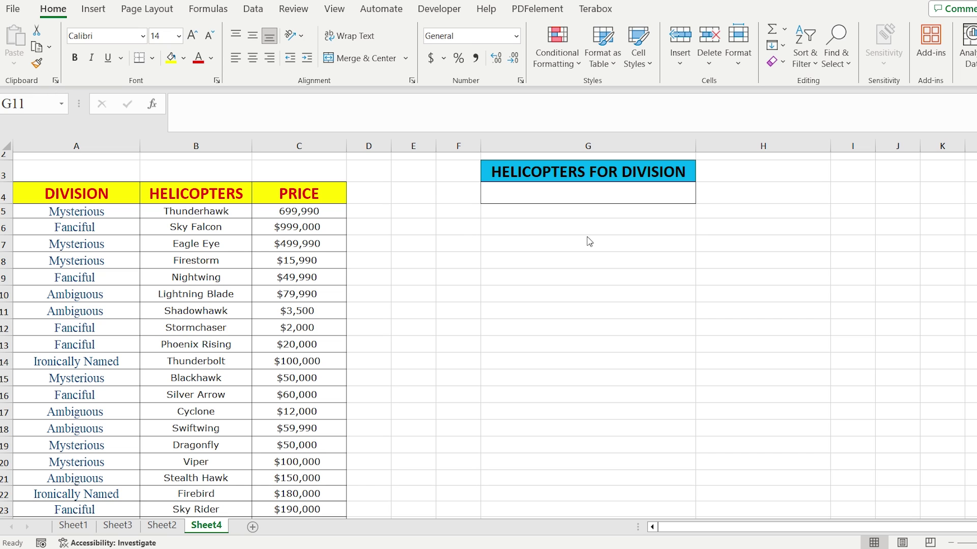
- Enter Fanciful as the division in G4
click(624, 197)
text(Fa)
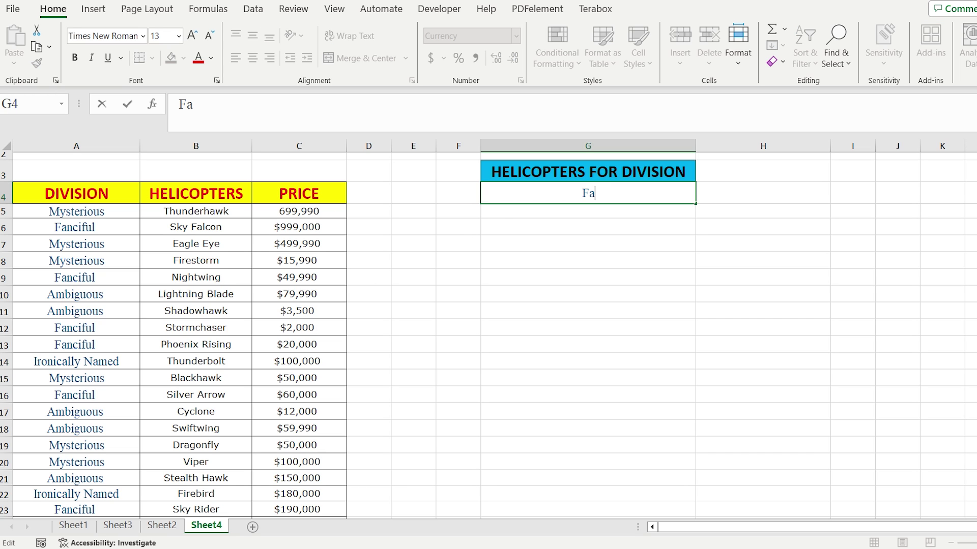
text(nciful)
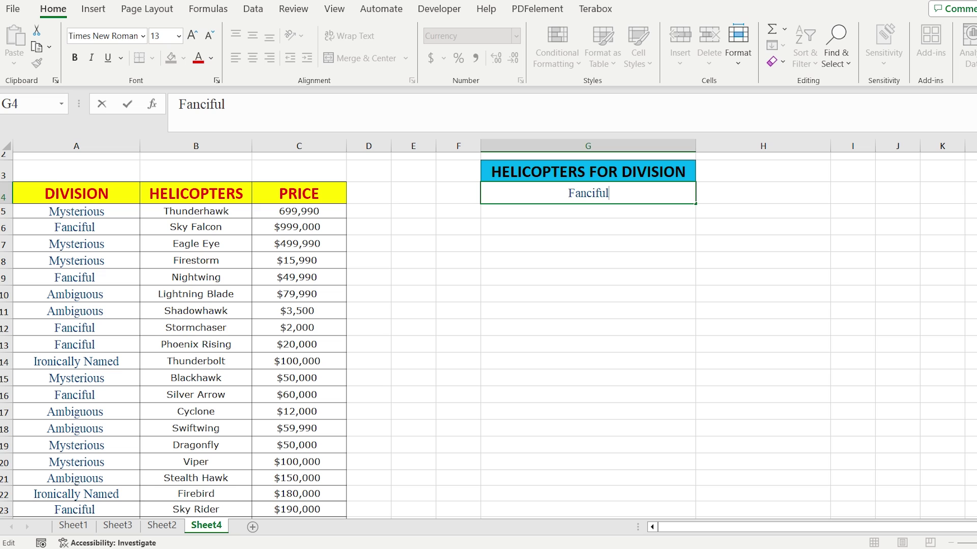
key(ctrl+Return)
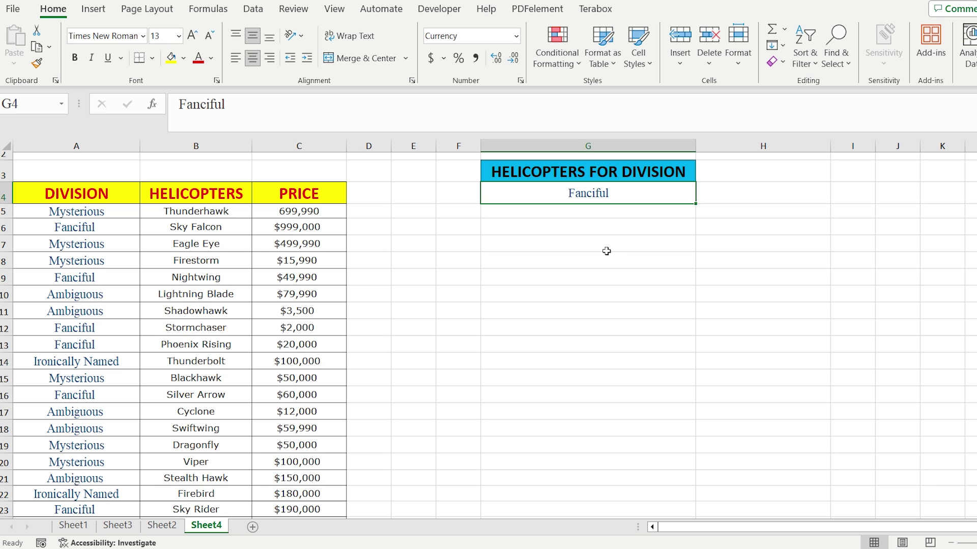
- Walk through result cells G5, G6 and G10, then the first helicopter name in B5
click(610, 214)
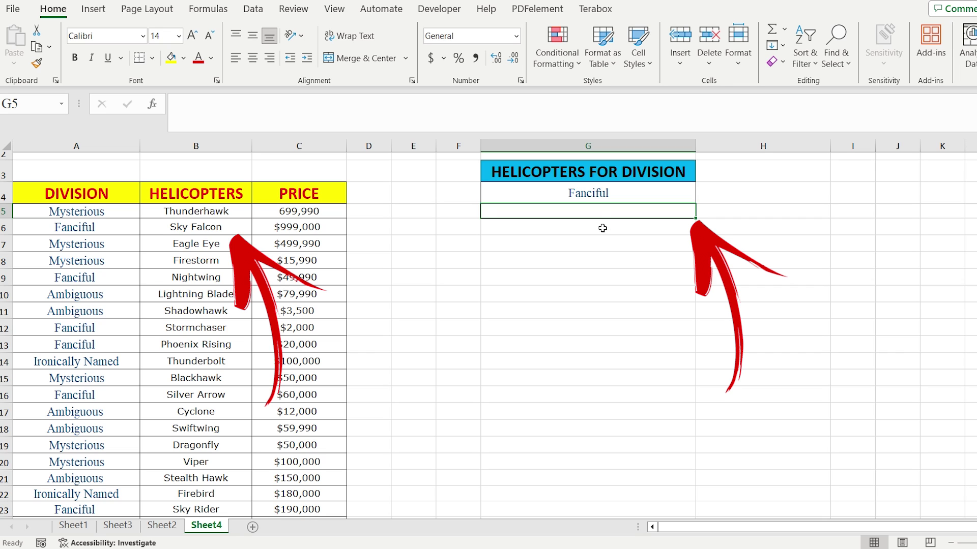
click(602, 228)
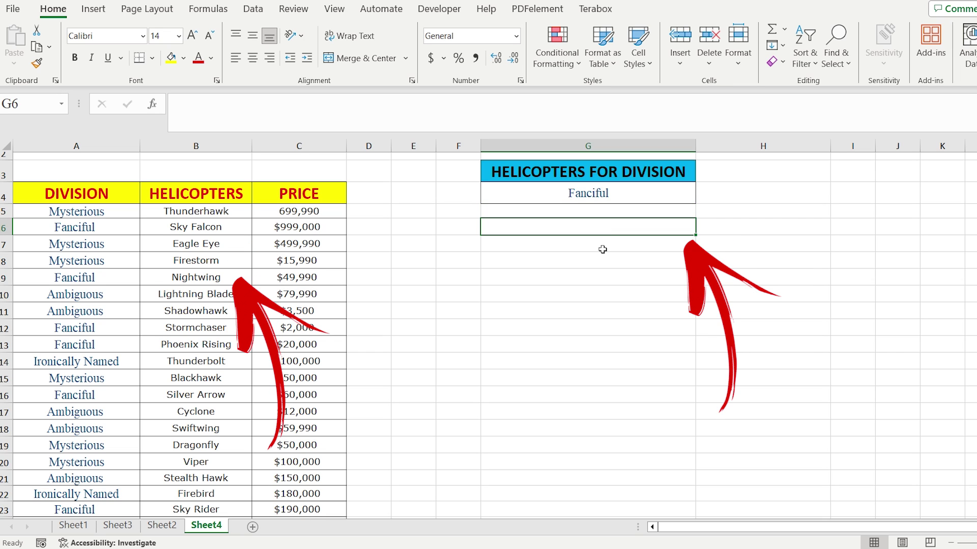
click(588, 294)
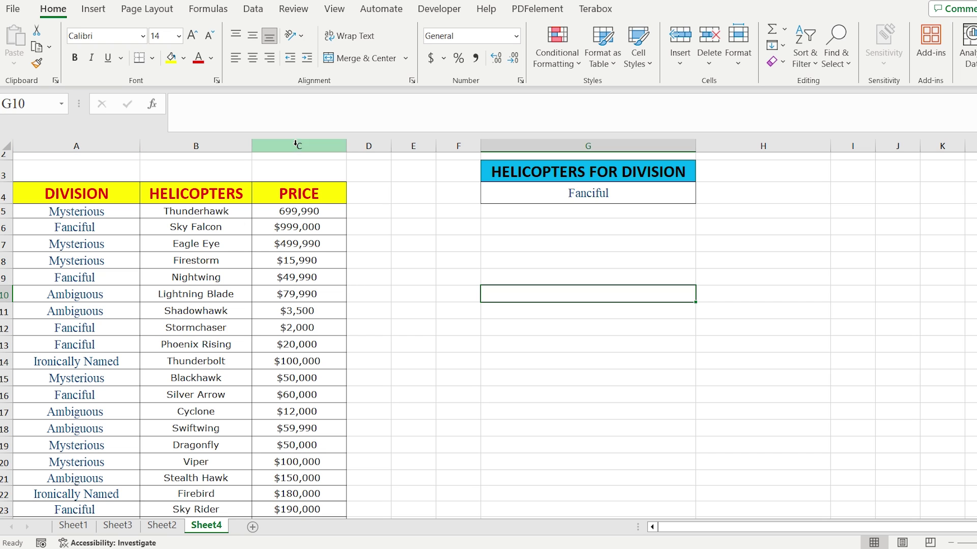
click(216, 214)
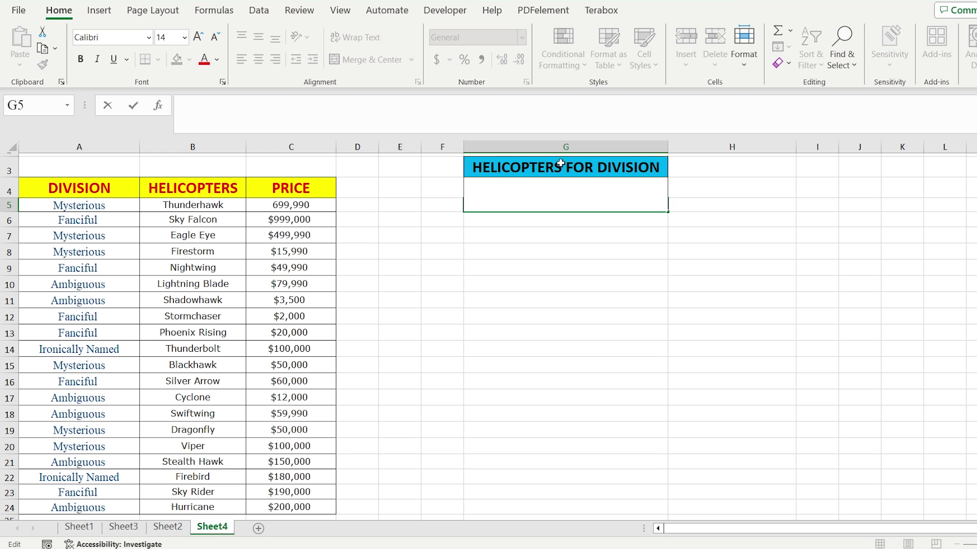
- Enter =INDEX($B$5:$B$24,2) in G5 so it returns Sky Falcon
text(=ind)
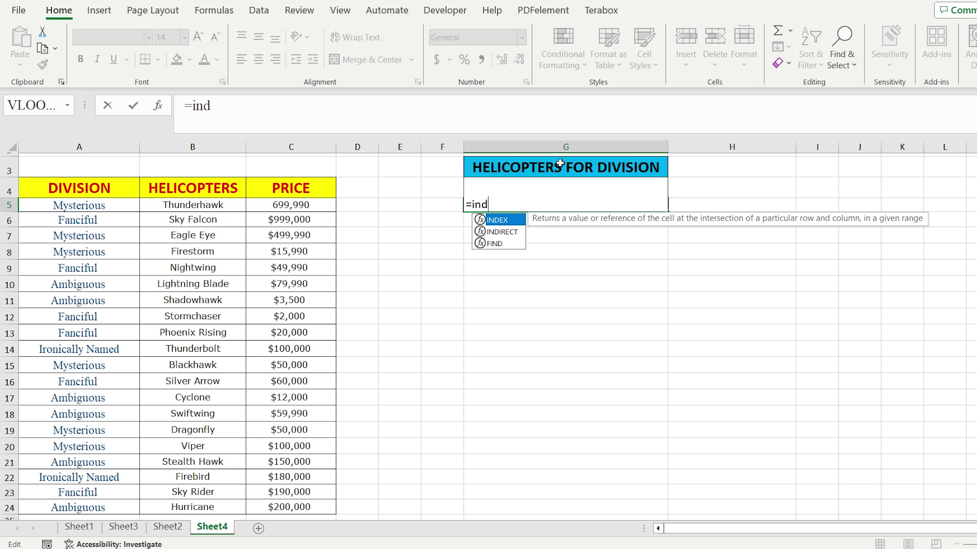
key(Tab)
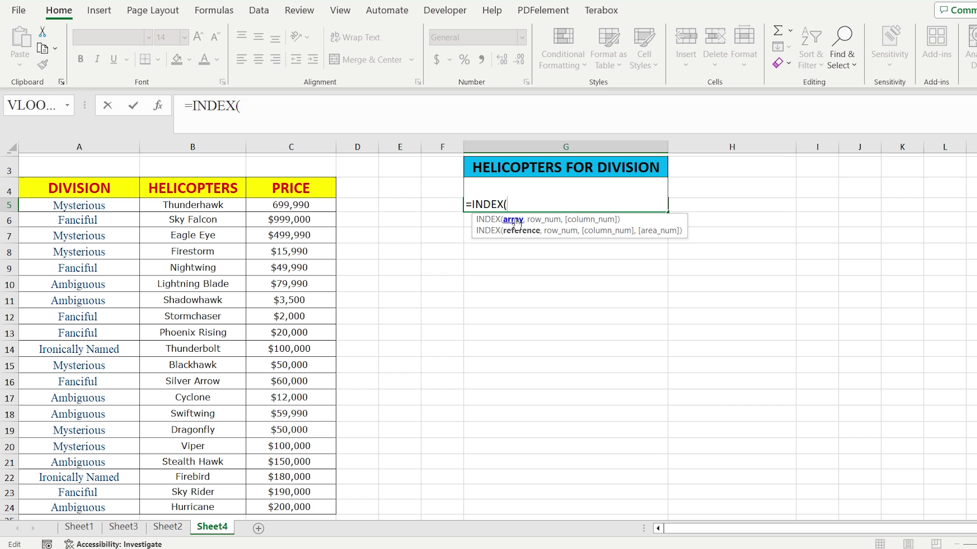
drag(235, 209, 201, 502)
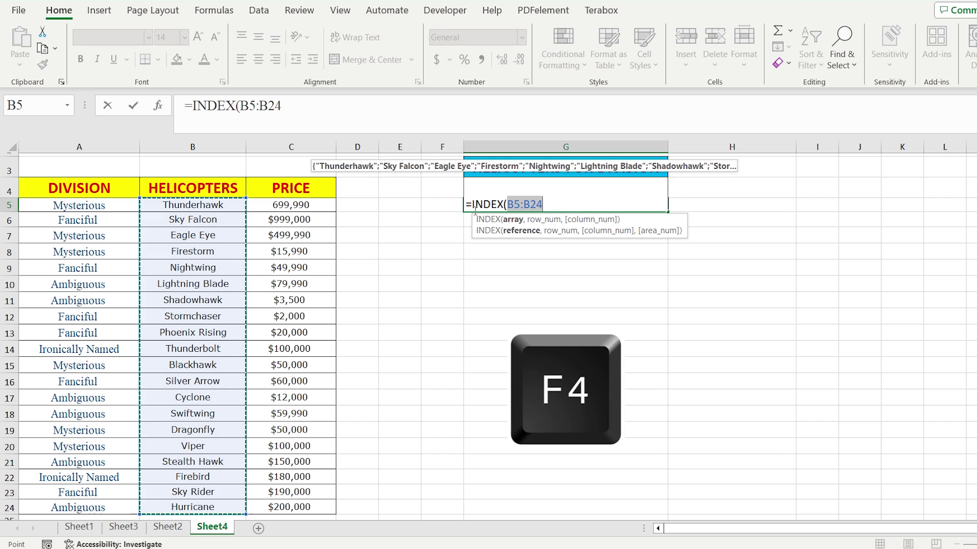
key(F4)
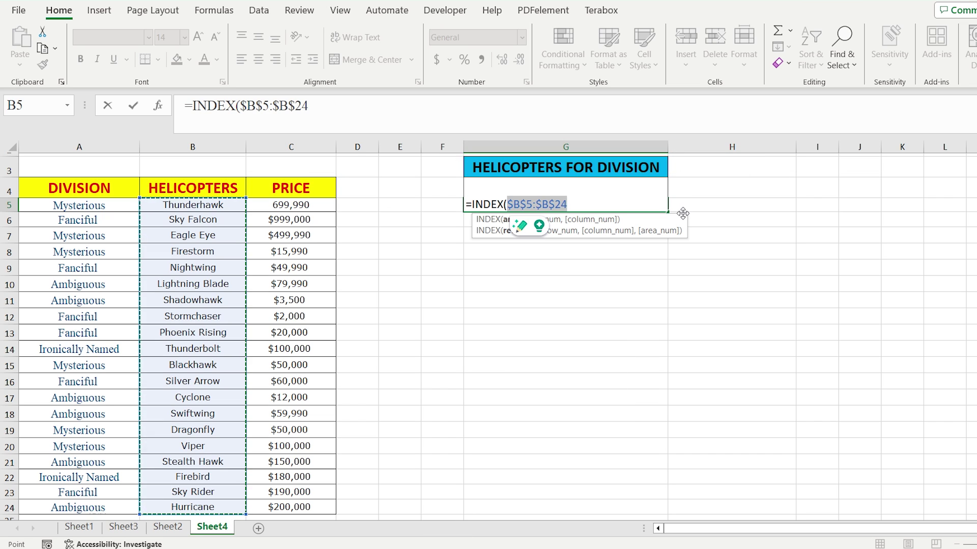
text(,)
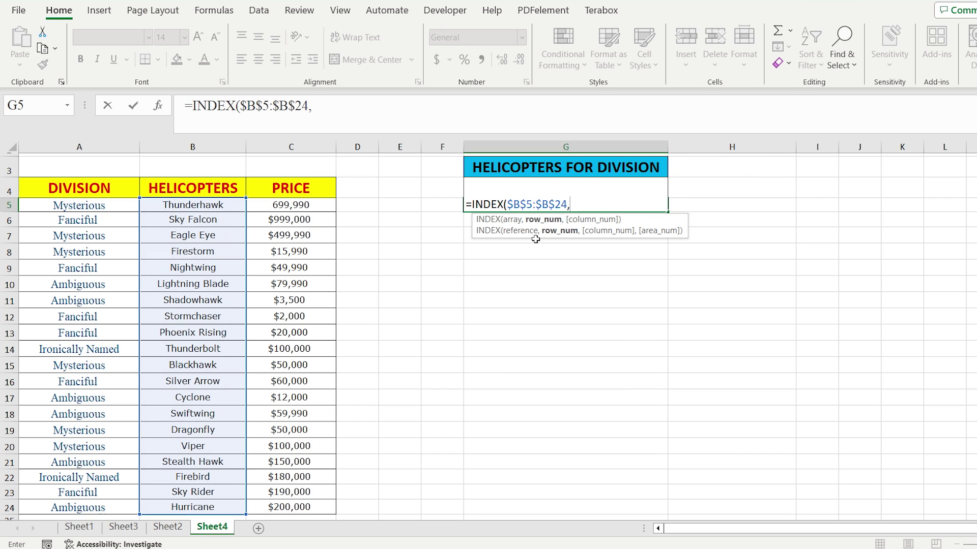
text(2)
key(Return)
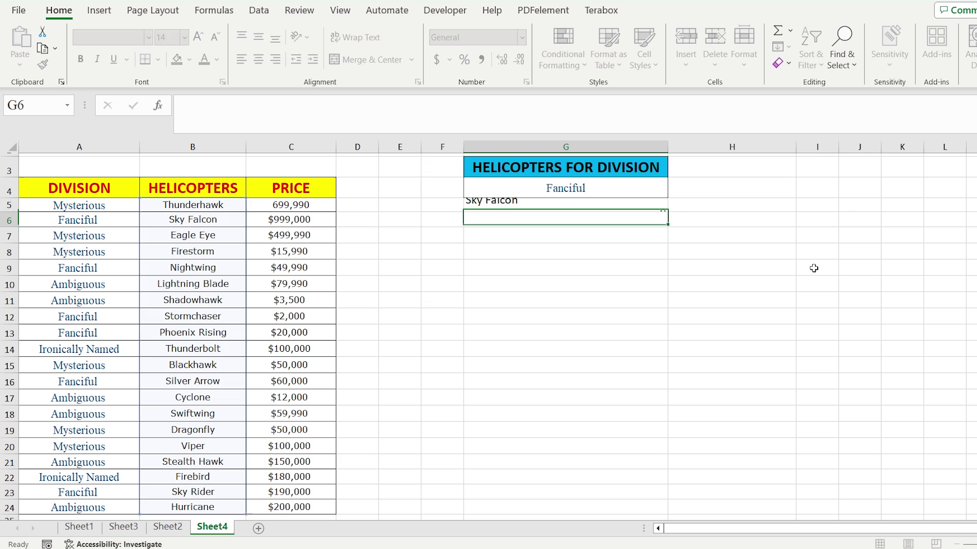
- Copy G5's INDEX formula into G6 and change its row number to 5
click(465, 201)
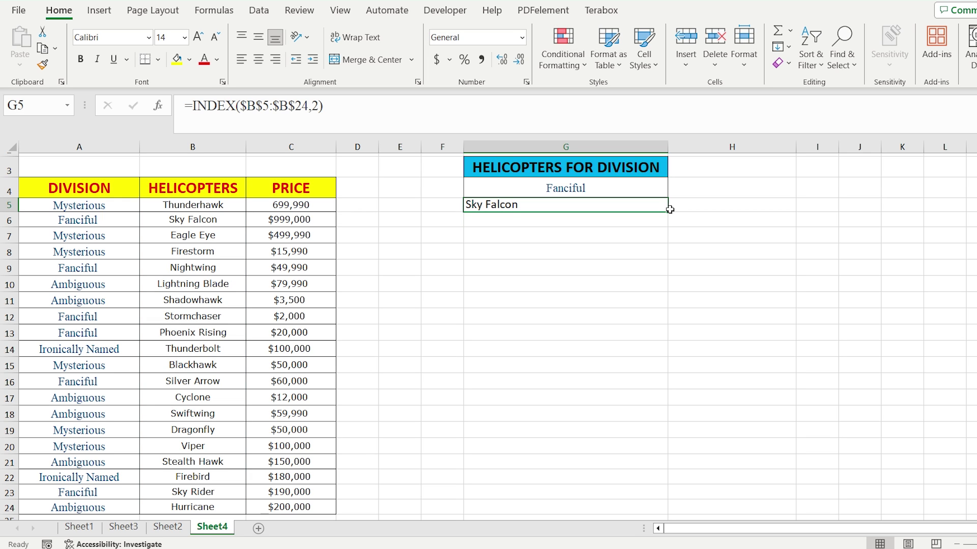
drag(667, 211, 667, 227)
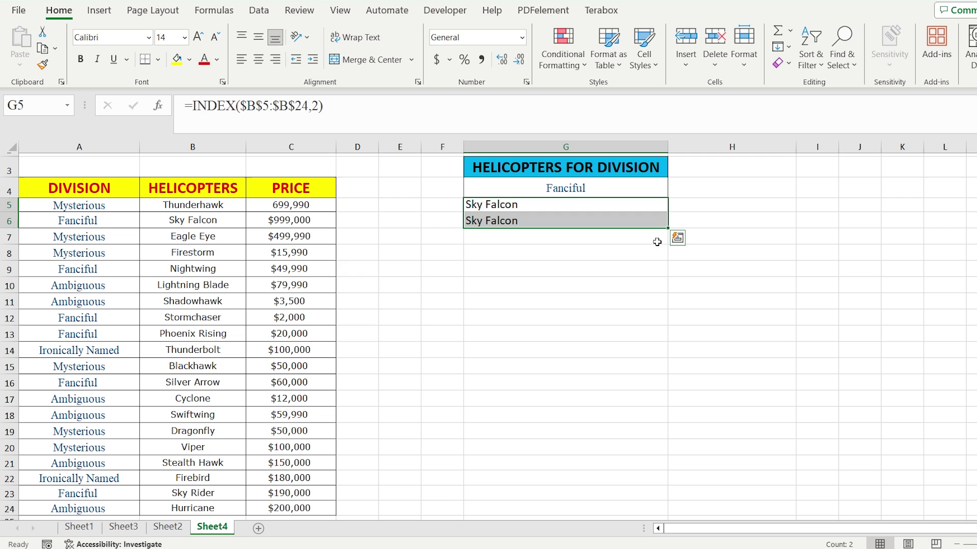
click(632, 219)
double_click(634, 219)
click(575, 219)
key(BackSpace)
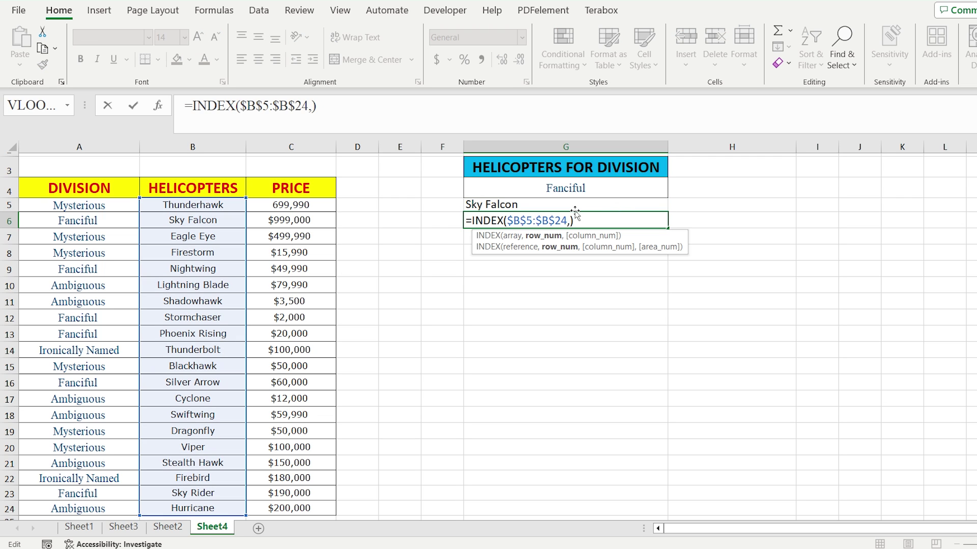
text(5)
key(Return)
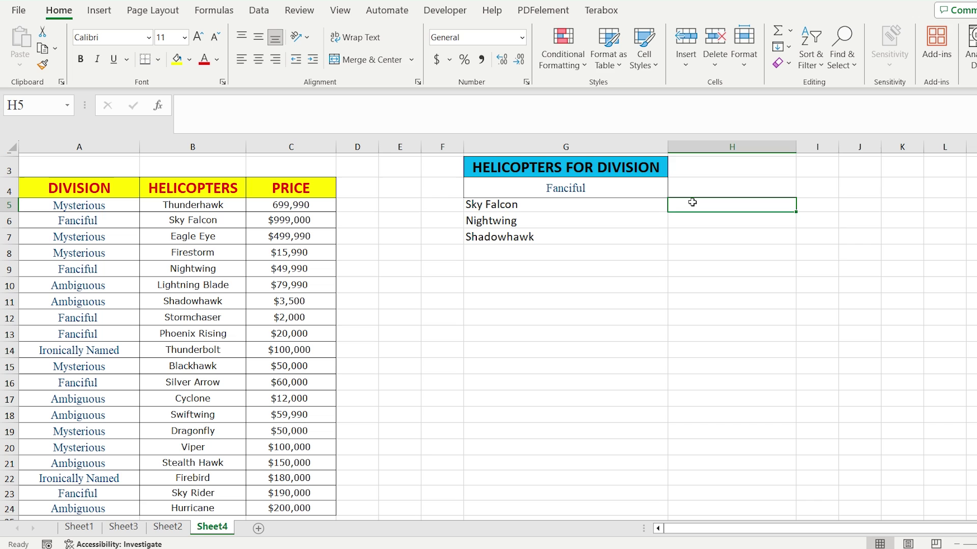
- Start H5's formula as =AGGREGATE(15,3, using SMALL and ignoring error values
double_click(693, 201)
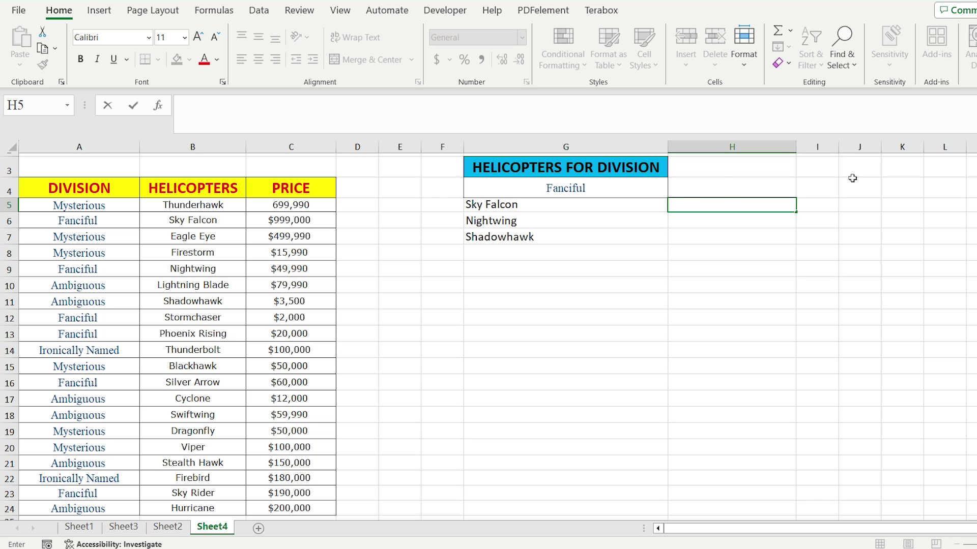
text(=)
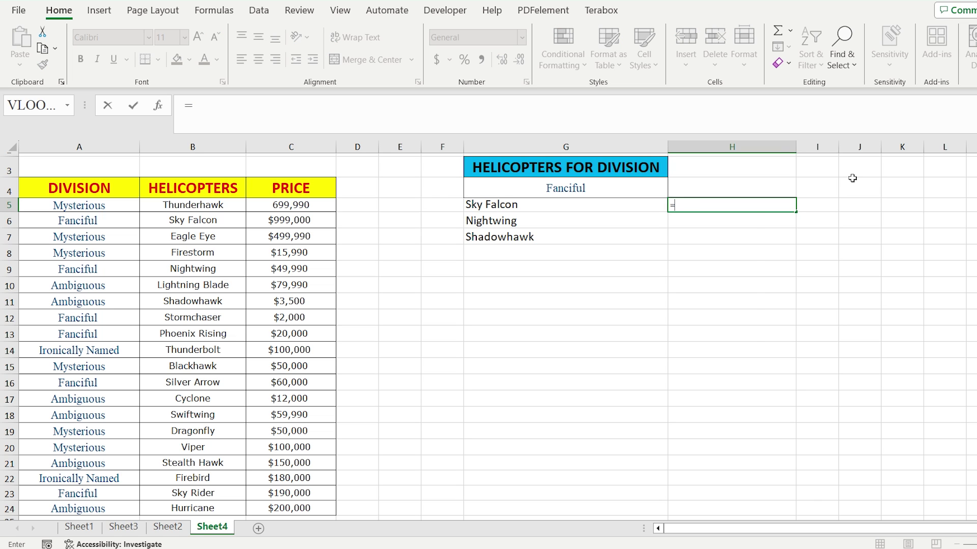
text(ag)
key(Tab)
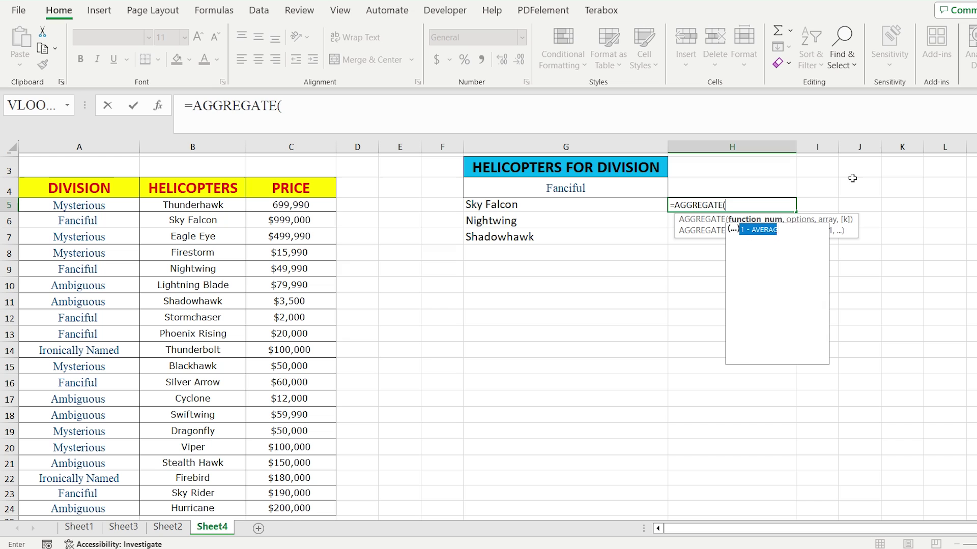
scroll(760, 326, down, 2)
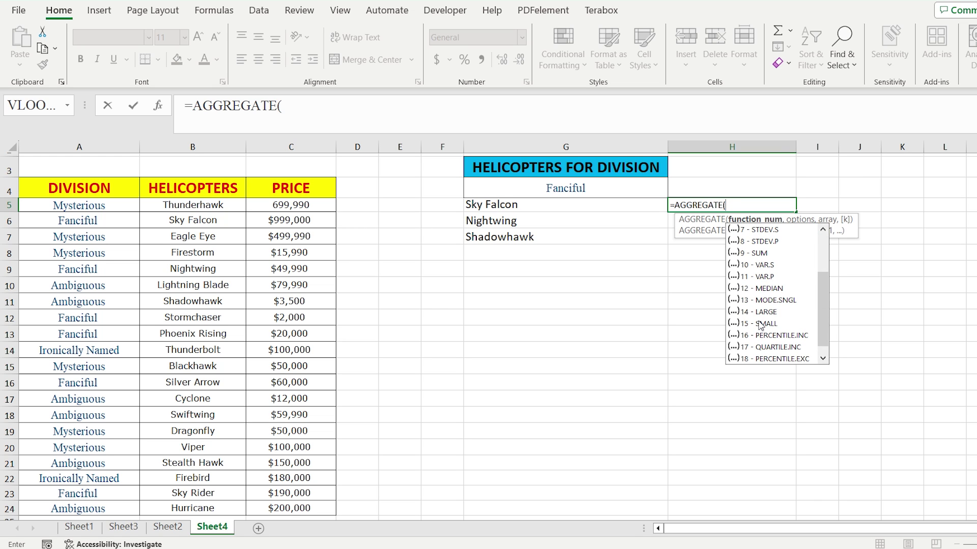
click(760, 324)
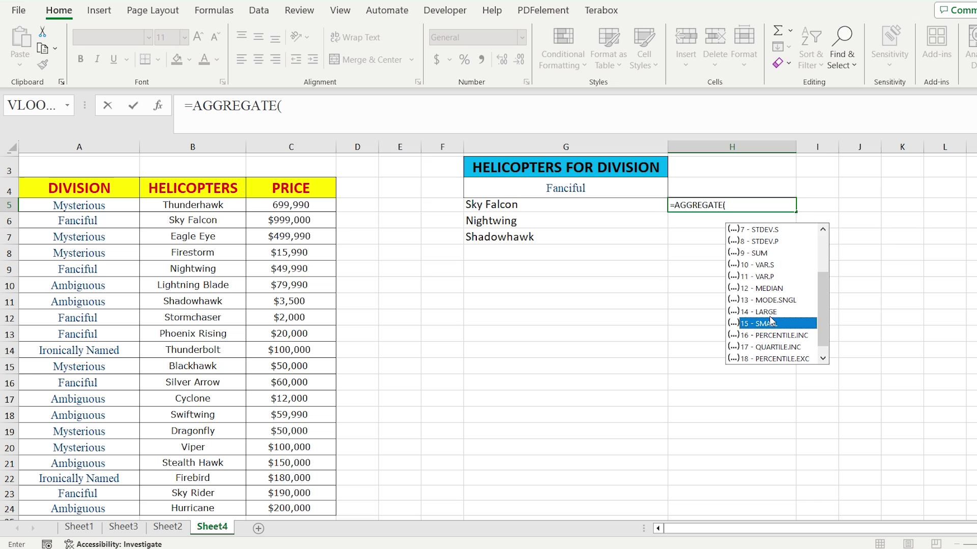
double_click(760, 324)
text(,)
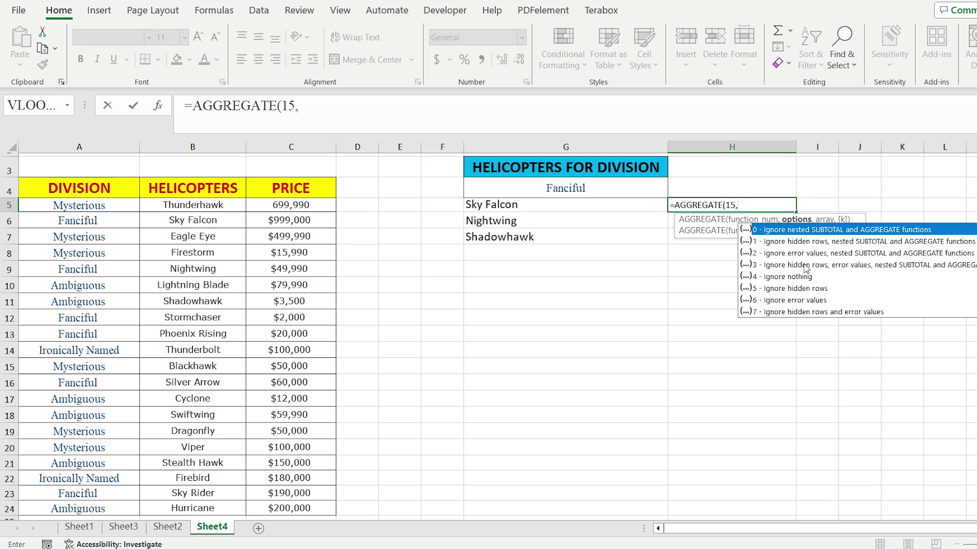
click(852, 265)
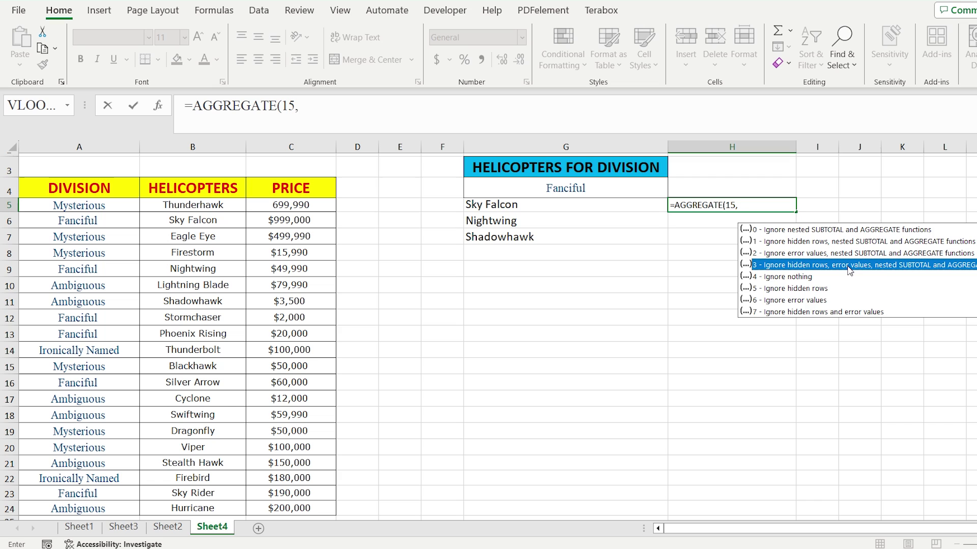
double_click(849, 264)
text(,)
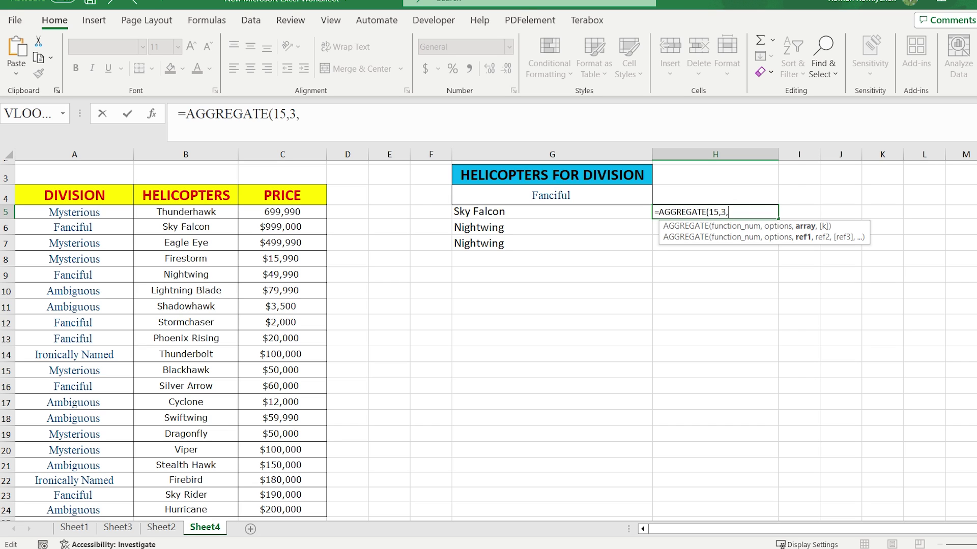
- Add the ($A$5:$A$24=$G$4) comparison to H5's formula and preview it as TRUE/FALSE values
text((()
drag(86, 212, 45, 503)
key(F4)
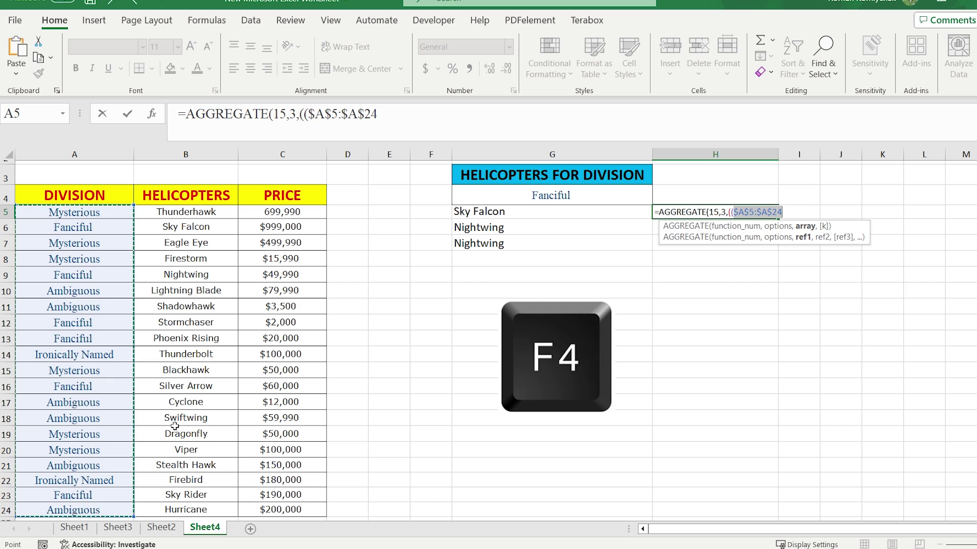
text(=)
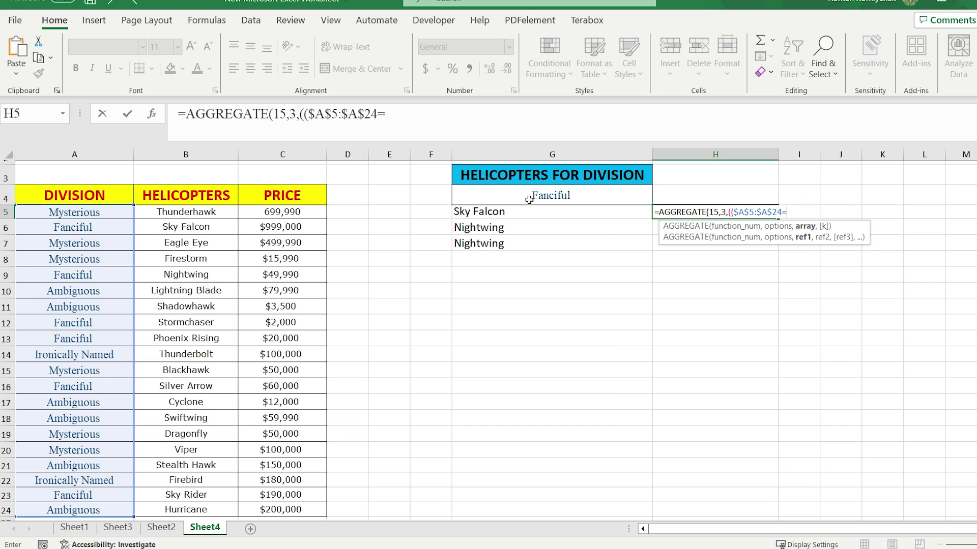
click(529, 199)
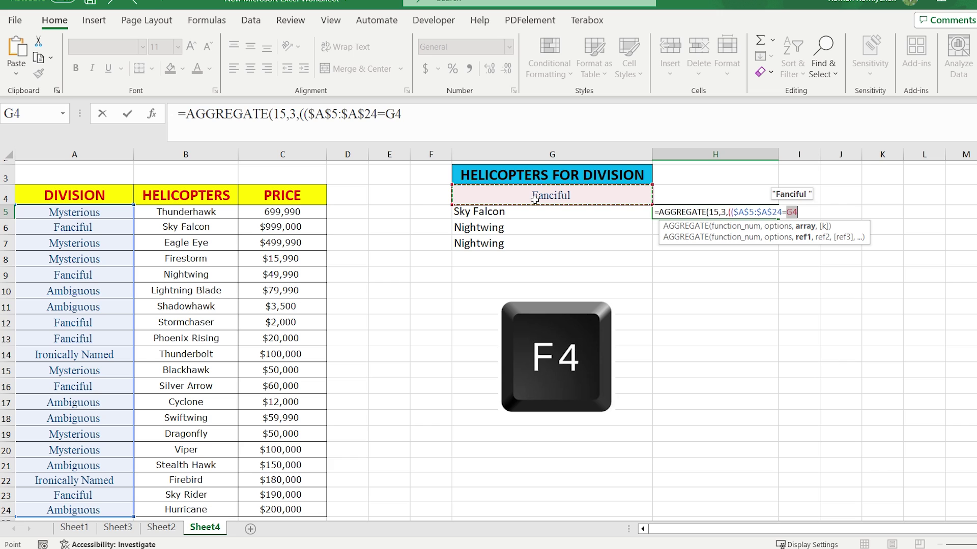
key(F4)
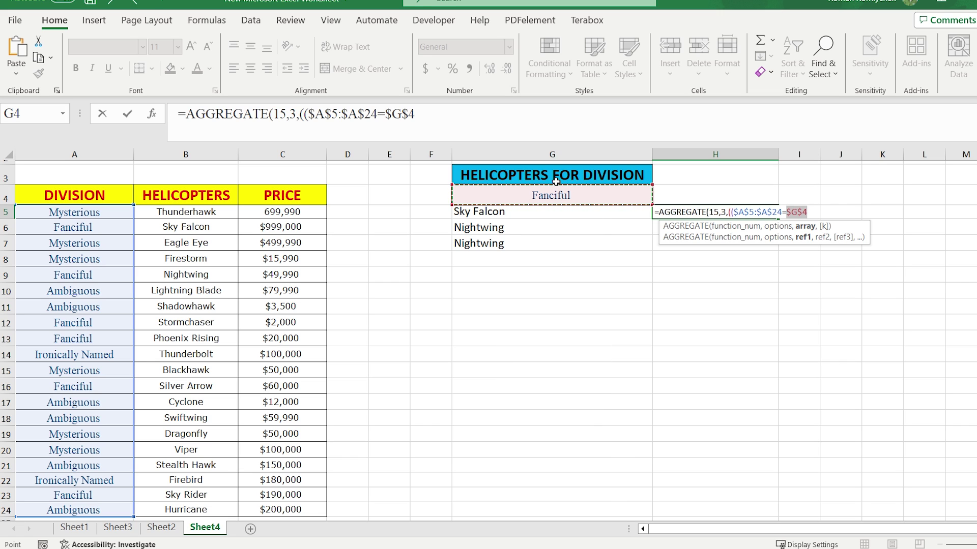
text())
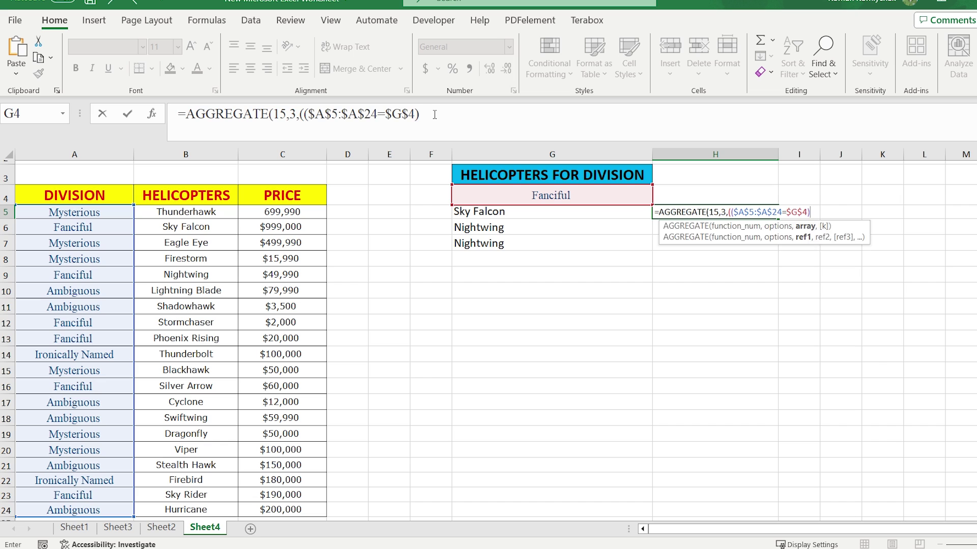
drag(430, 114, 303, 114)
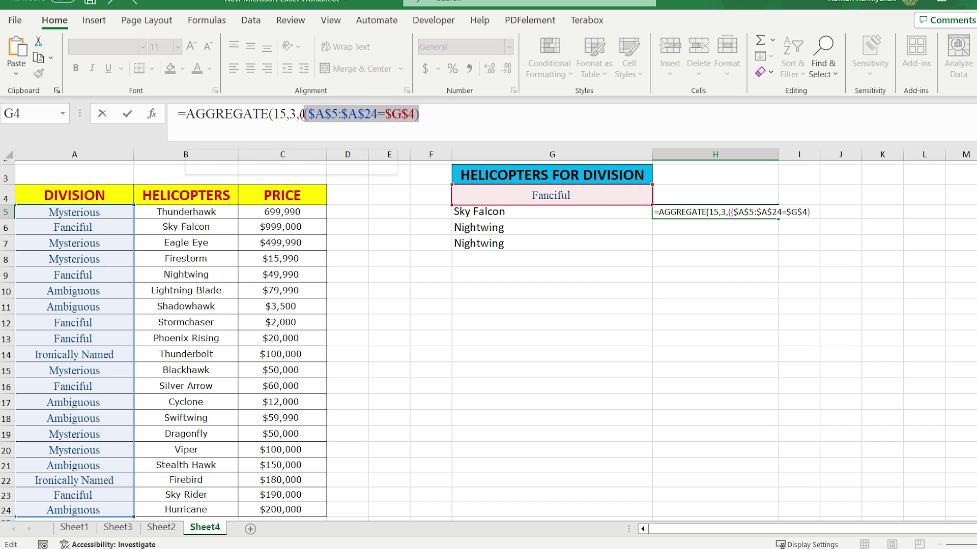
key(F9)
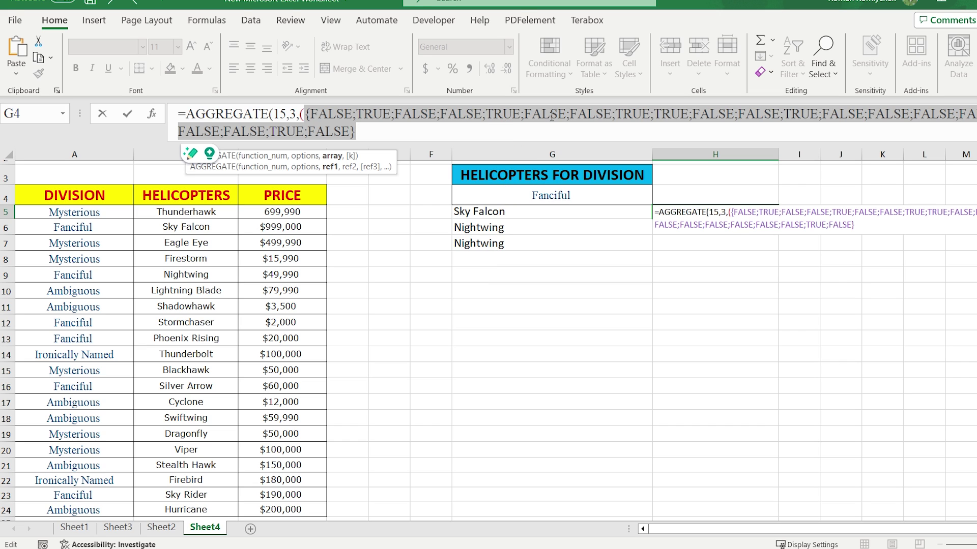
- Divide the division comparison by itself and preview the result as 1s and #DIV/0! errors
key(ctrl+z)
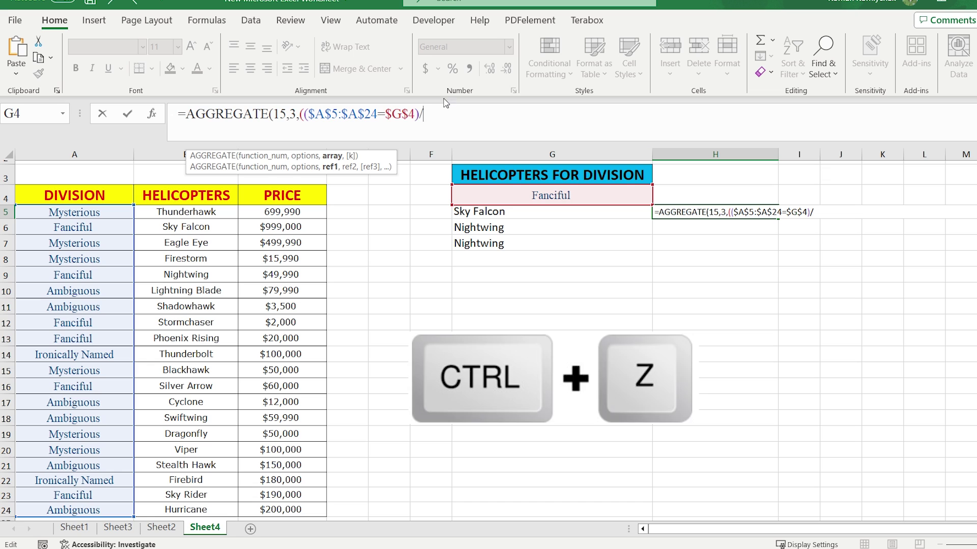
drag(420, 109, 305, 102)
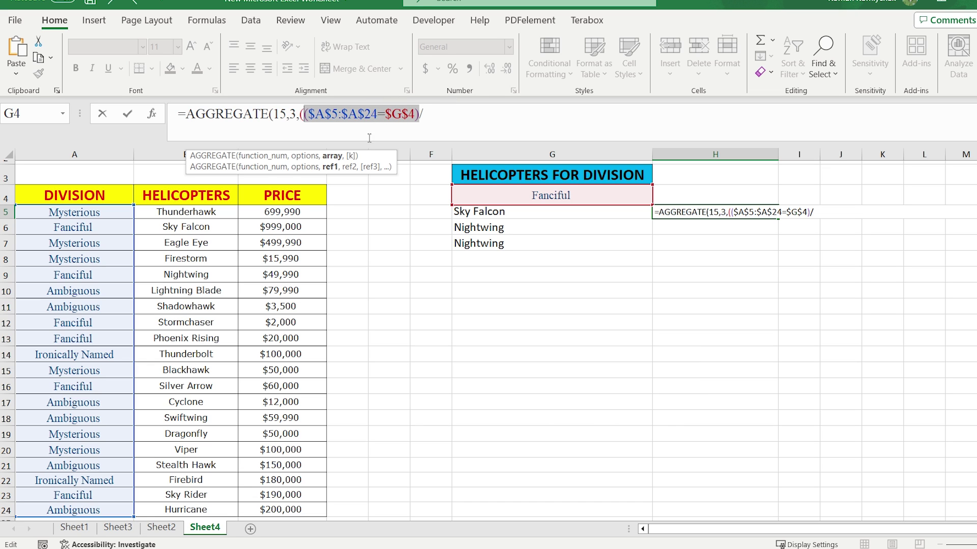
key(ctrl+c)
click(454, 120)
key(ctrl+v)
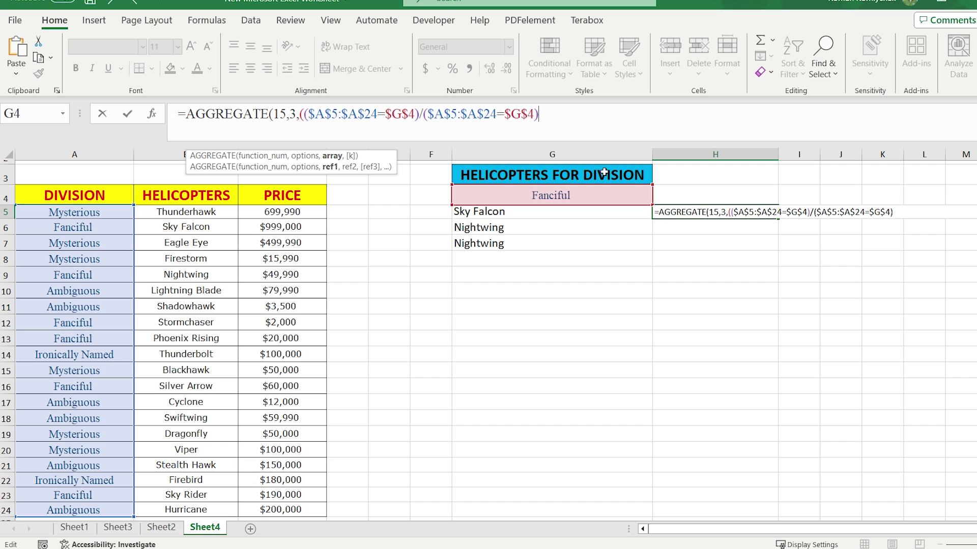
drag(541, 114, 305, 104)
key(F9)
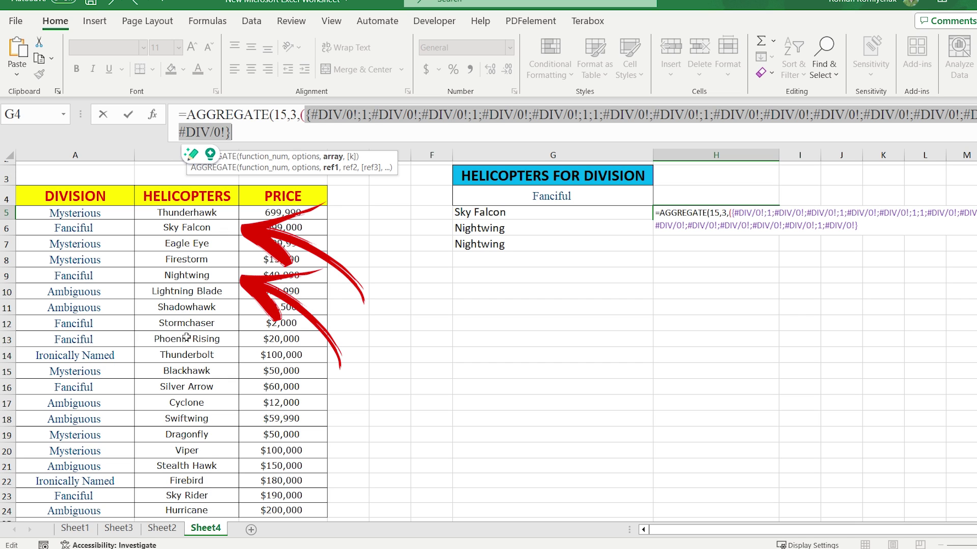
key(ctrl+z)
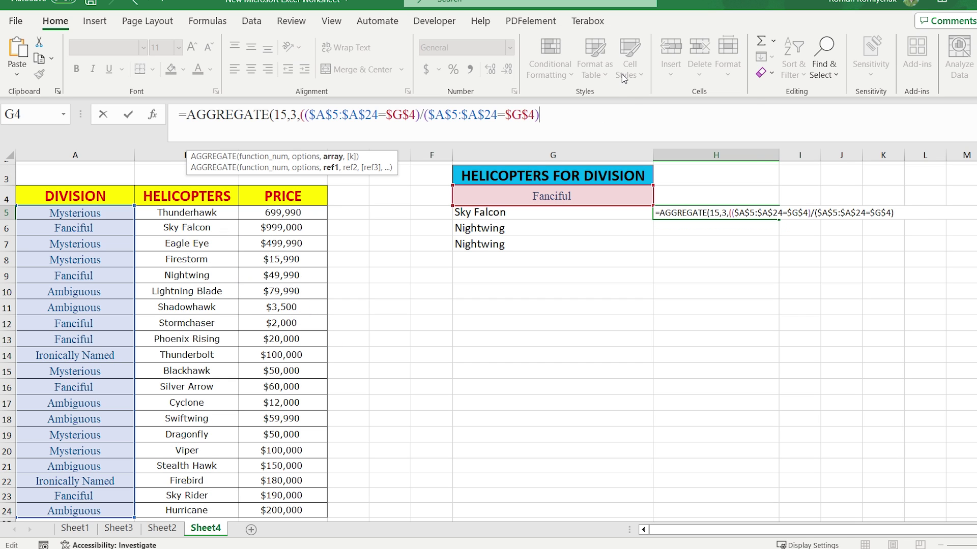
- Multiply the result by ROW($A$5:$A$24) and subtract ROW($A$4) in H5's formula
text(*row)
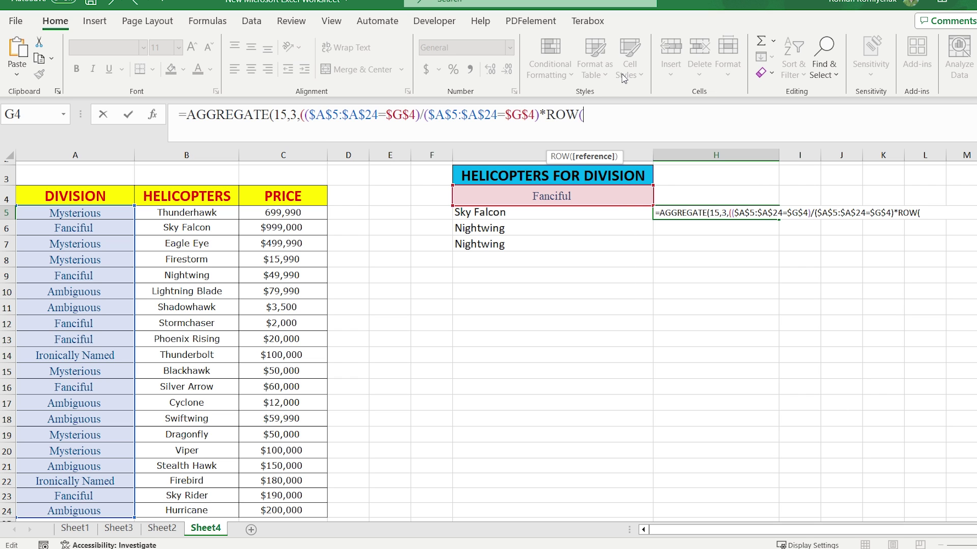
drag(82, 213, 104, 511)
key(F4)
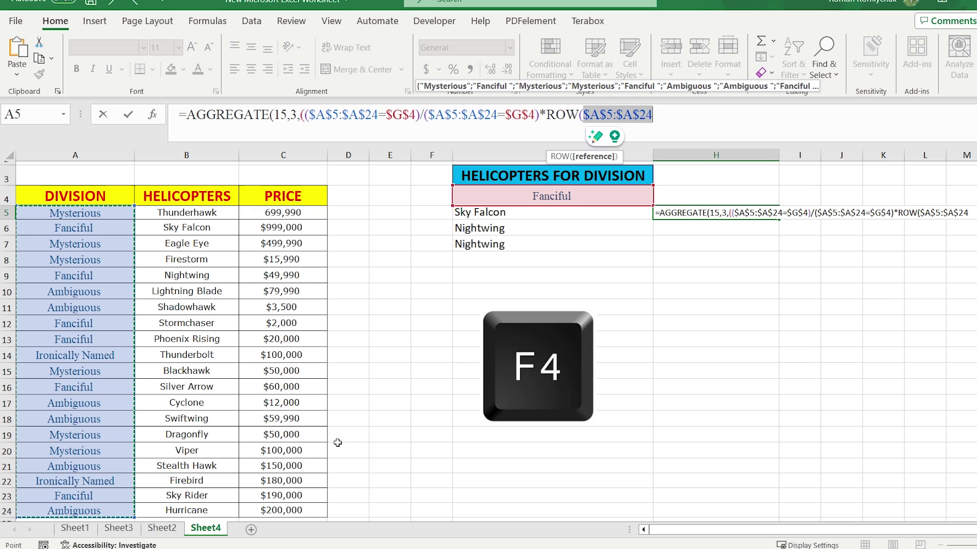
text())-)
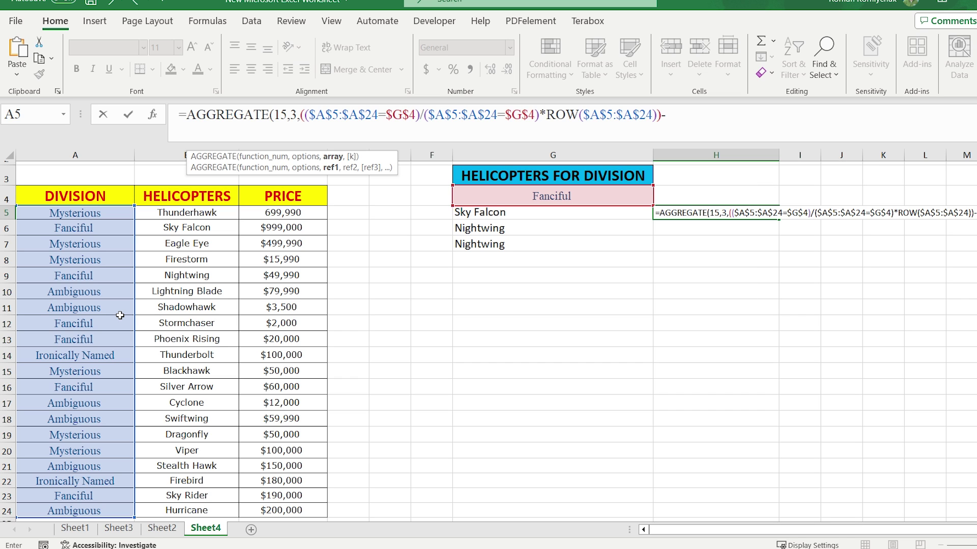
text(row)
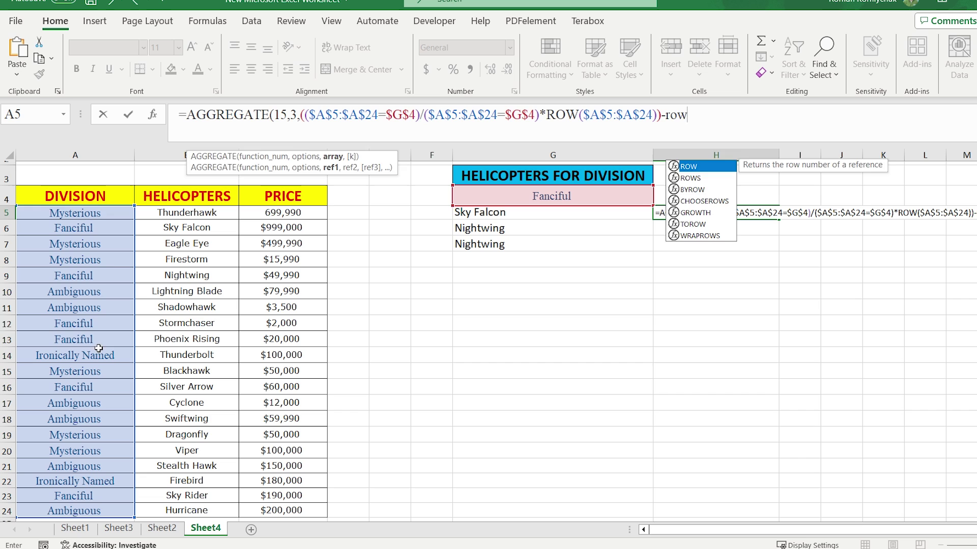
key(Tab)
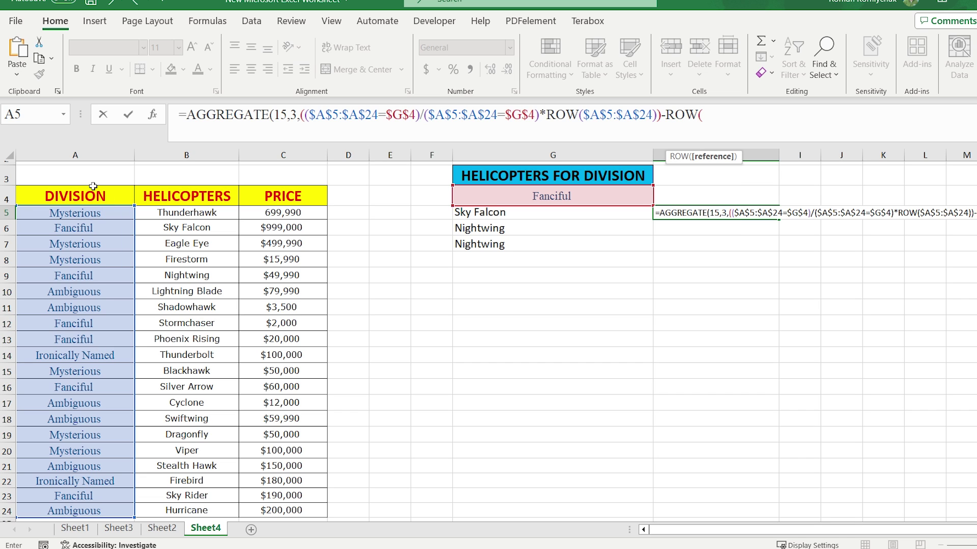
click(87, 191)
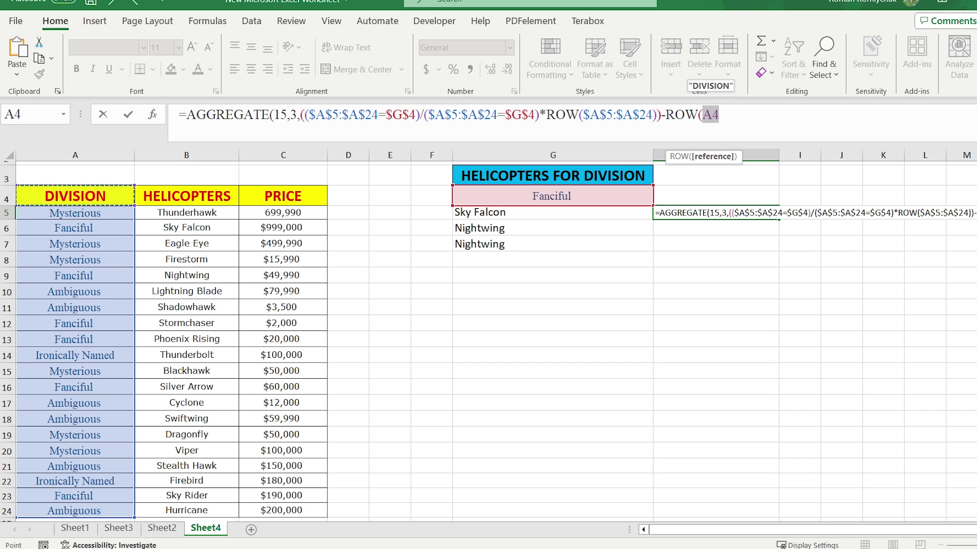
key(F4)
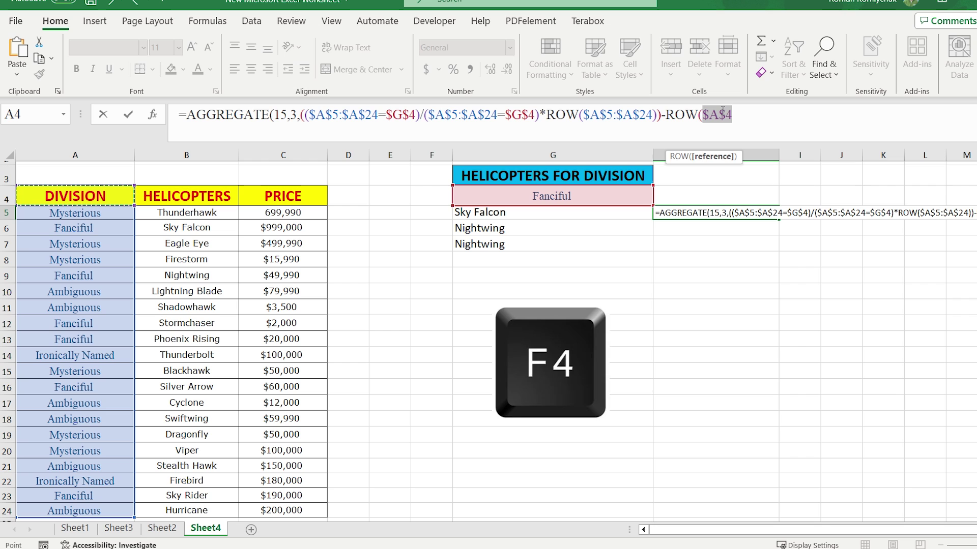
text())
drag(736, 115, 304, 75)
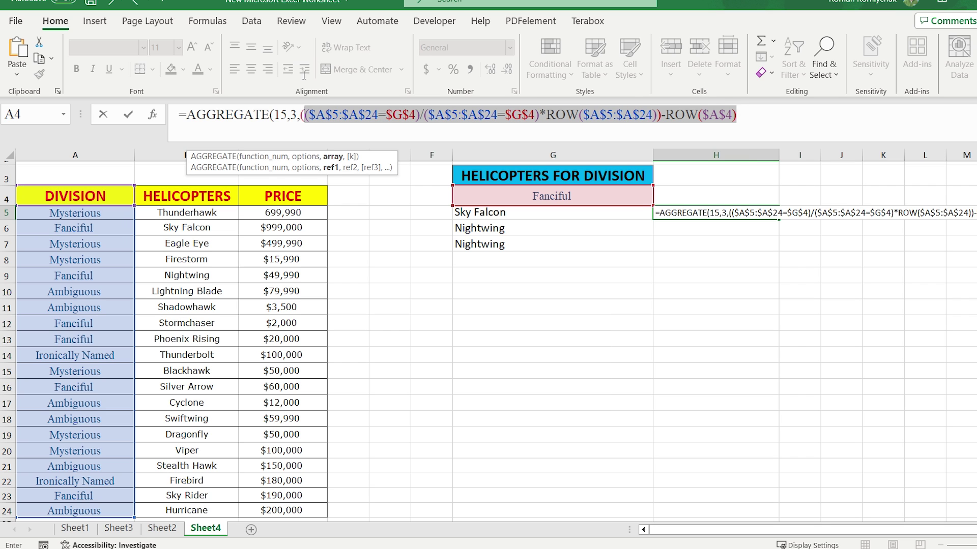
- Preview the array as positions 2, 5, 8, 9, 12, 19 with #DIV/0! for other divisions
key(F9)
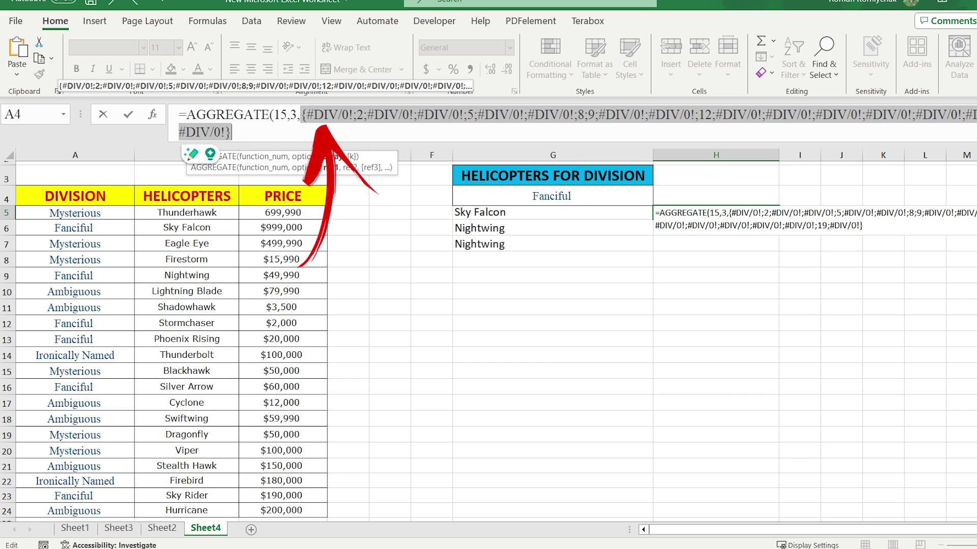
key(End)
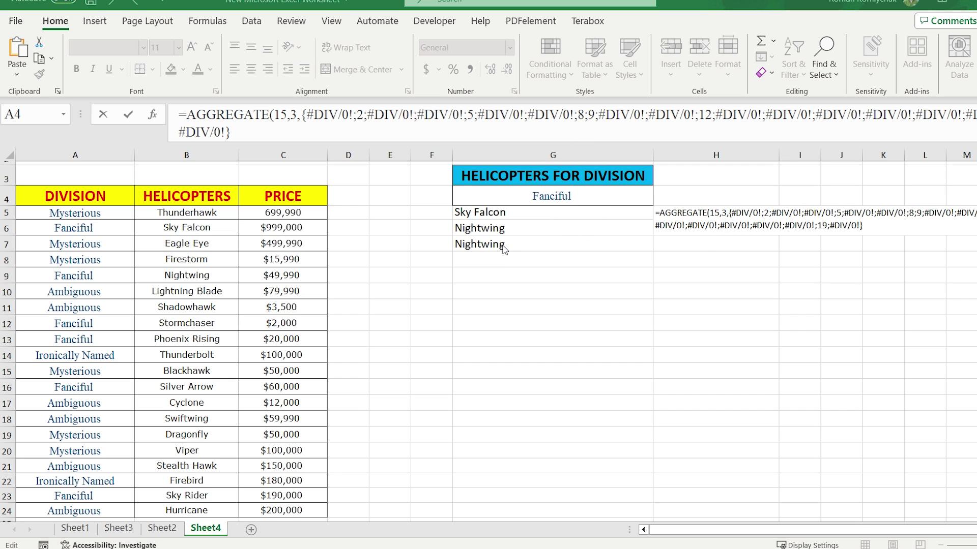
- Finish H5's AGGREGATE formula with k of 1 so it returns 2
key(ctrl+z)
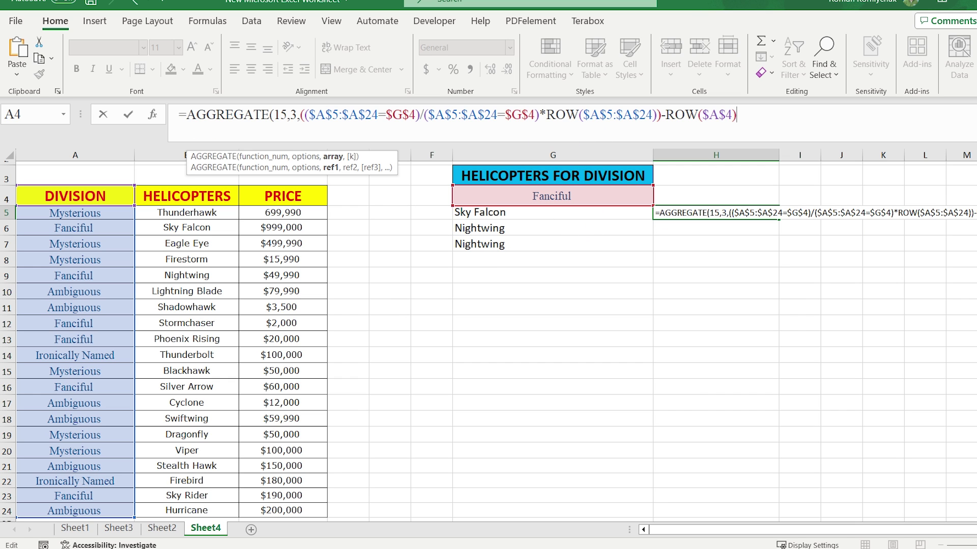
text(,1)
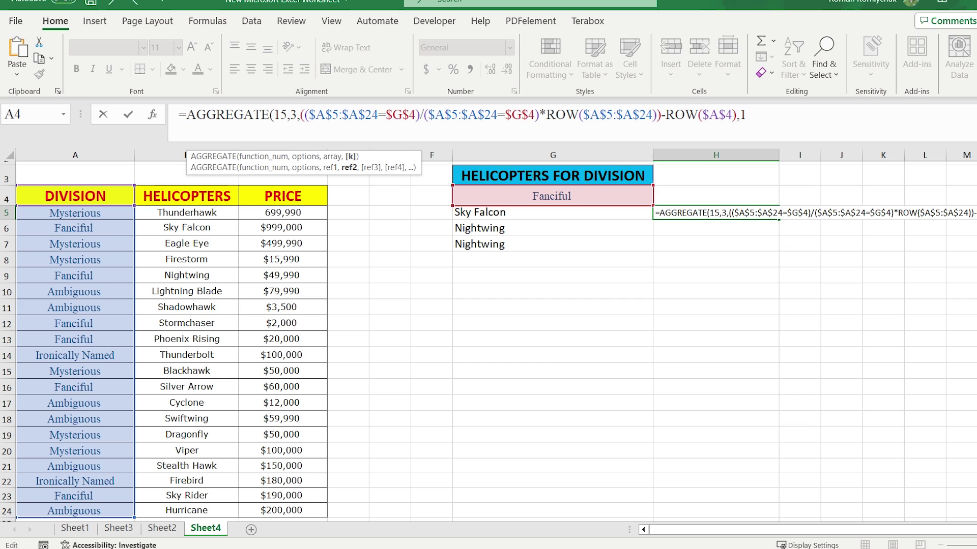
text())
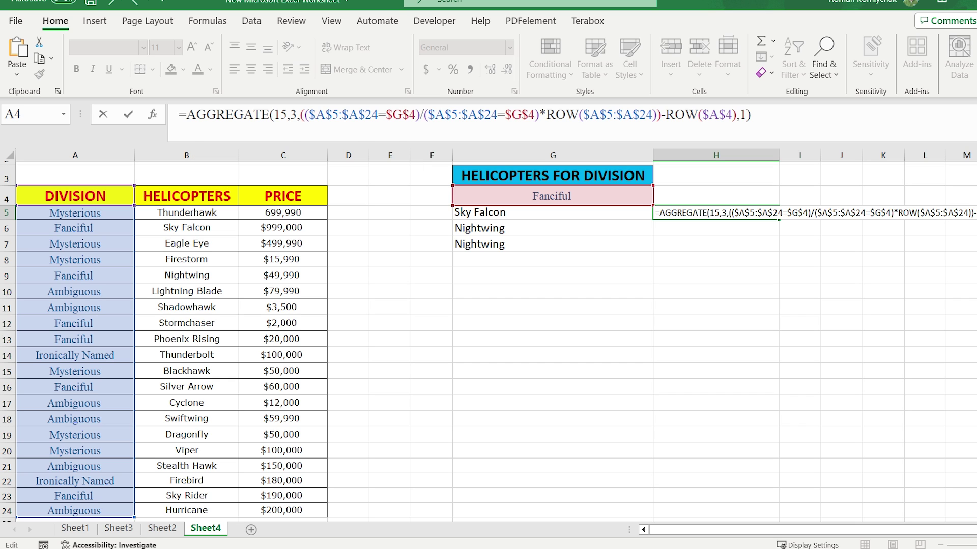
key(Return)
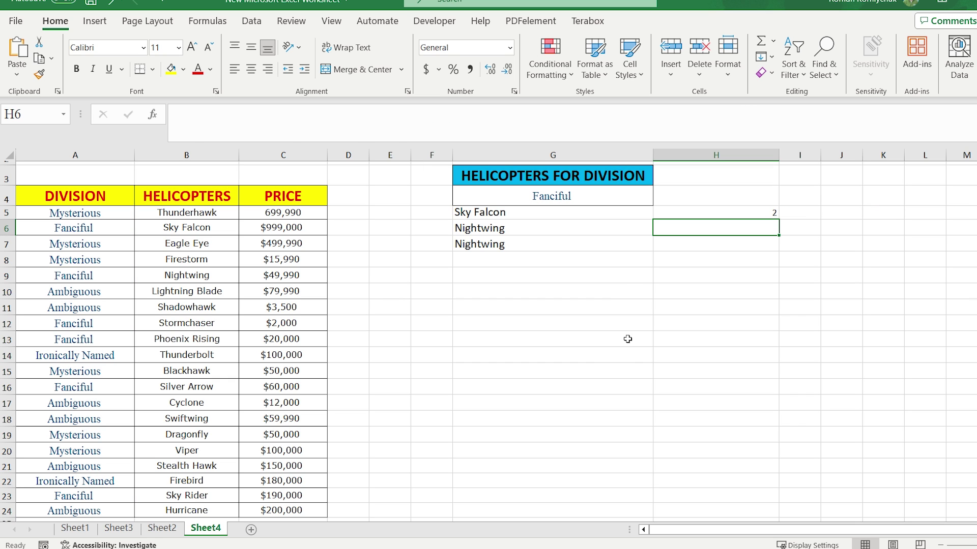
- Copy H5's formula into H6 and change k to 2 so it returns 5
click(768, 211)
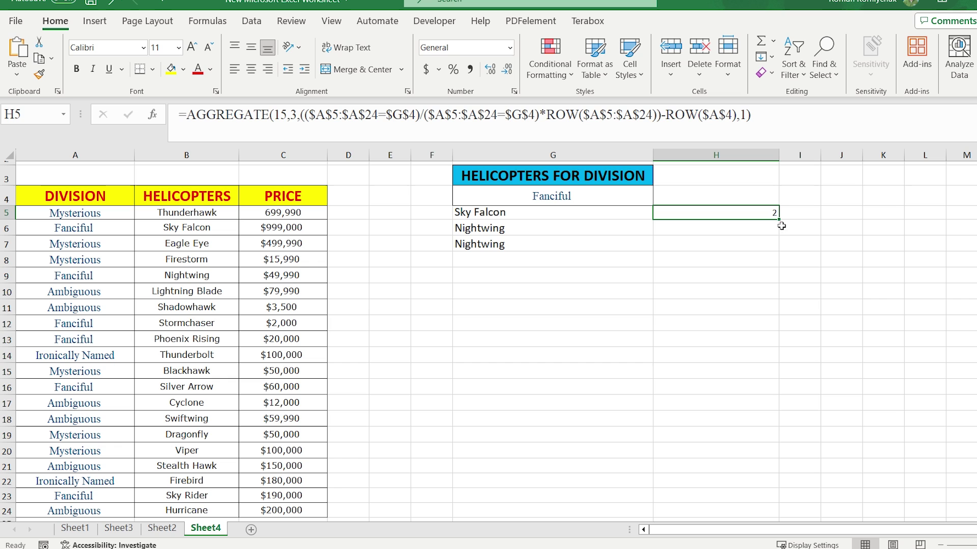
drag(779, 220, 778, 232)
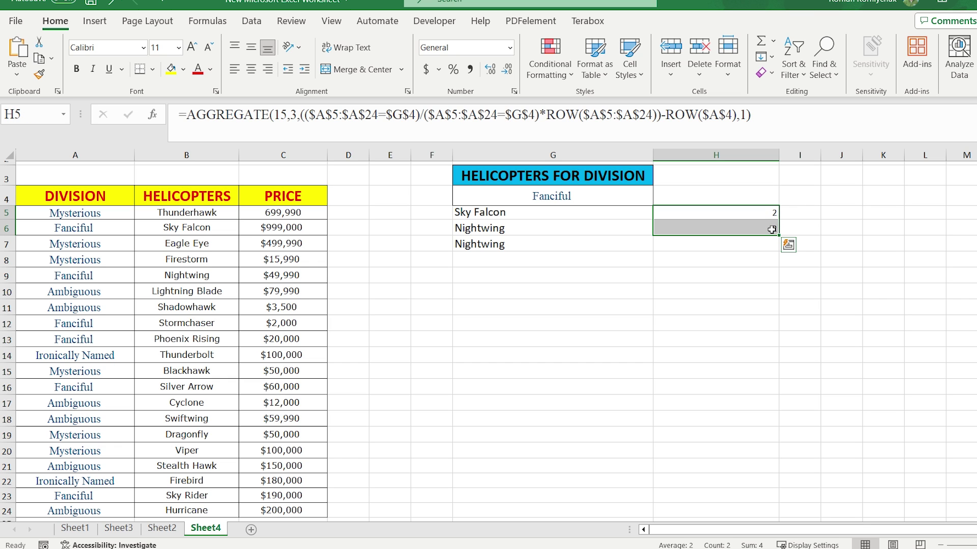
click(772, 230)
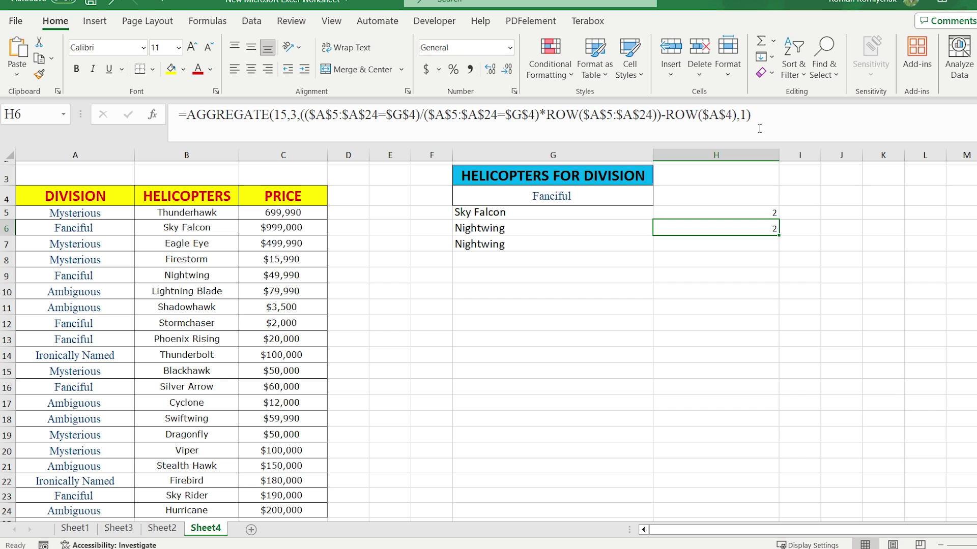
click(745, 116)
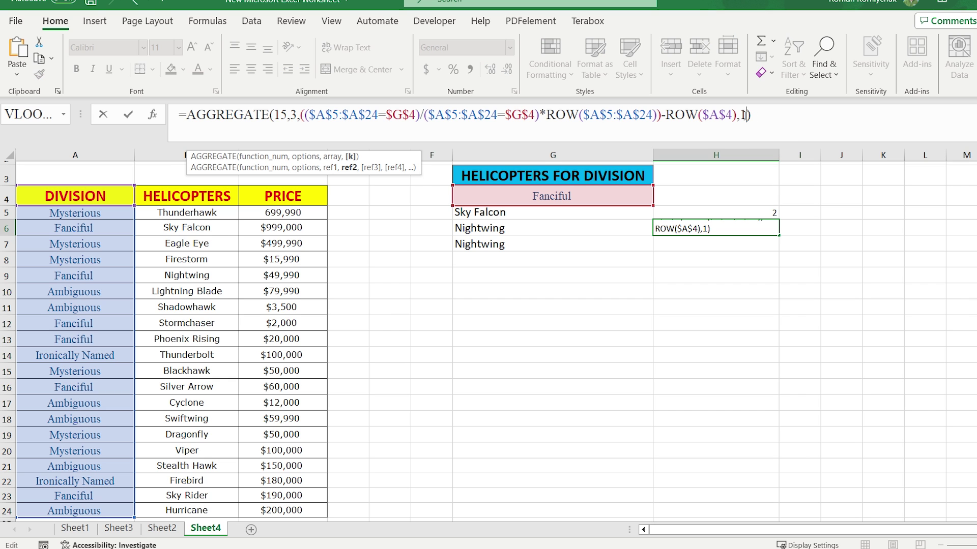
key(BackSpace)
text(2)
key(Return)
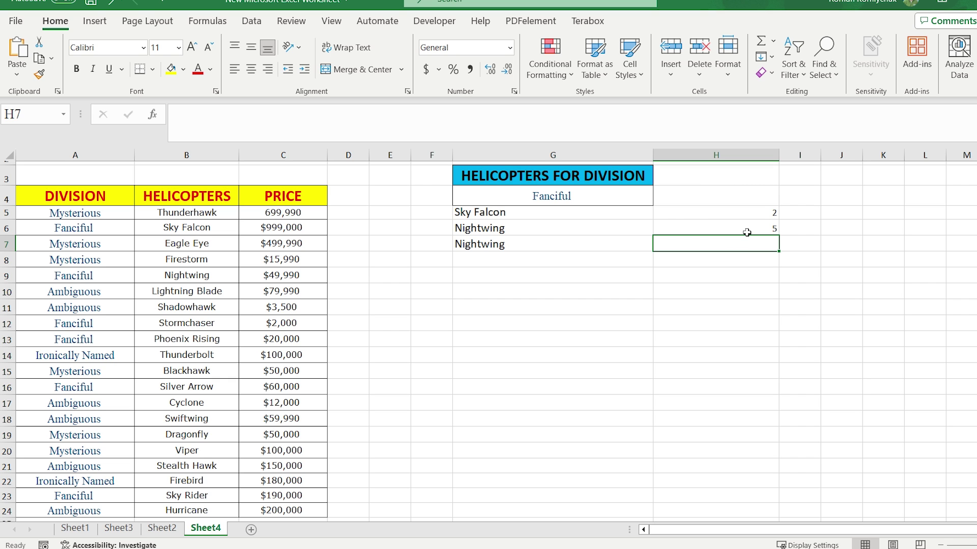
- Replace the fixed k in H5's formula with ROWS($F$5:F5)
click(748, 212)
click(786, 117)
key(BackSpace)
key(BackSpace)
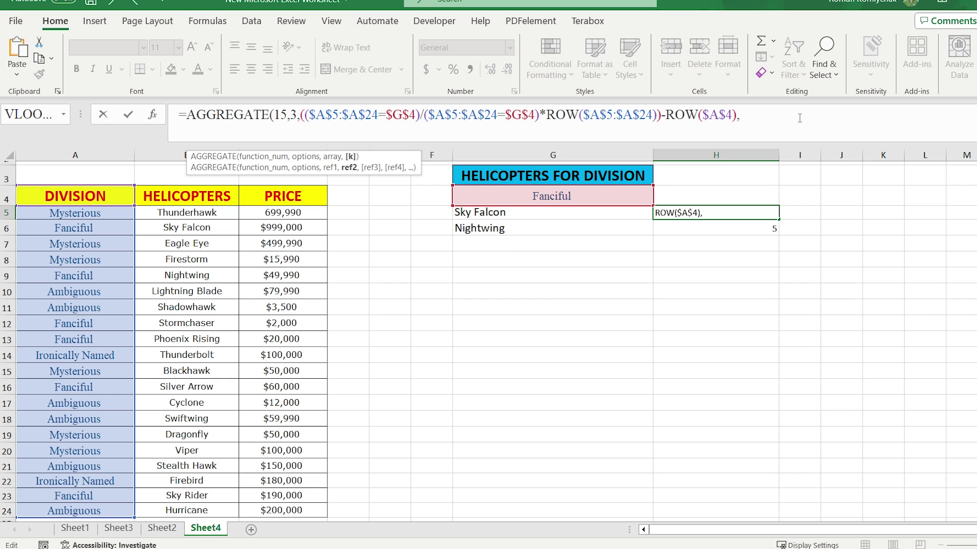
text(rows)
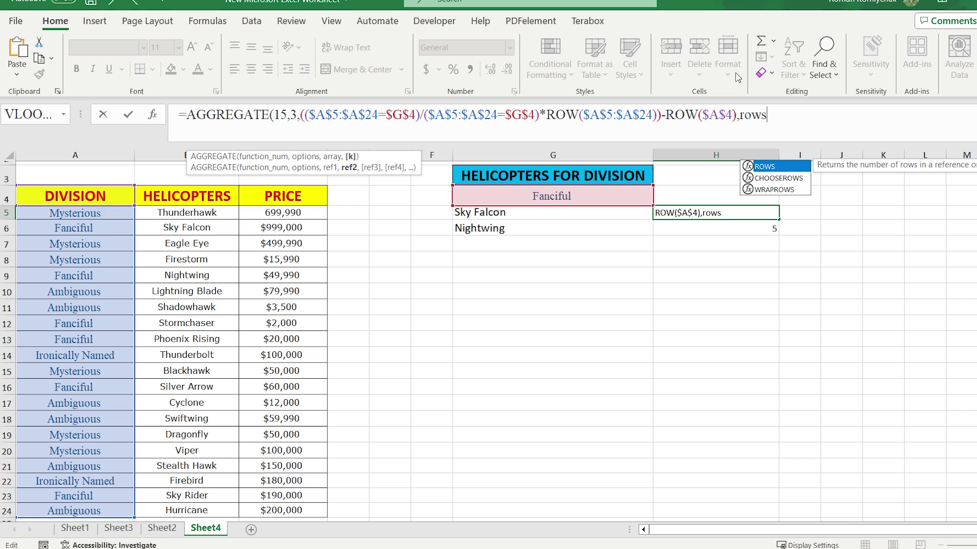
key(Tab)
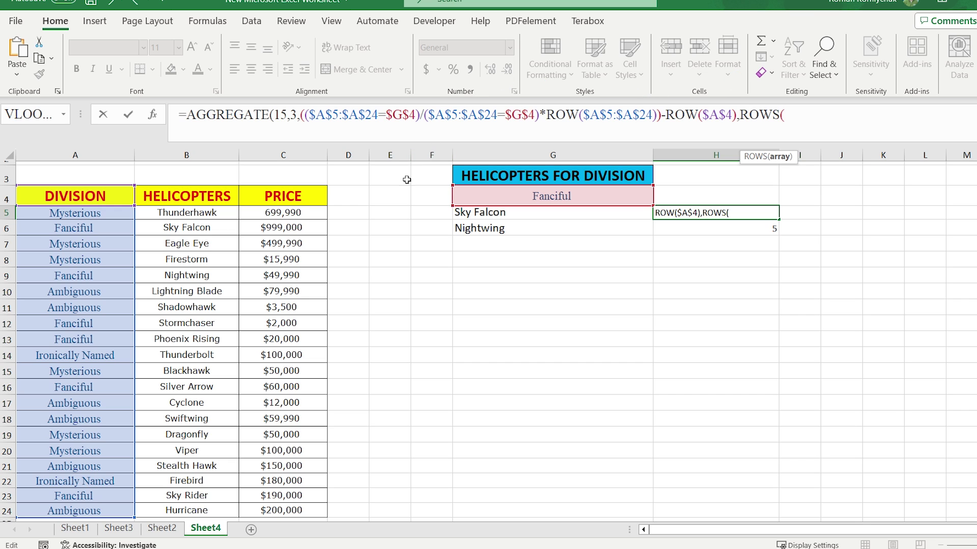
click(421, 213)
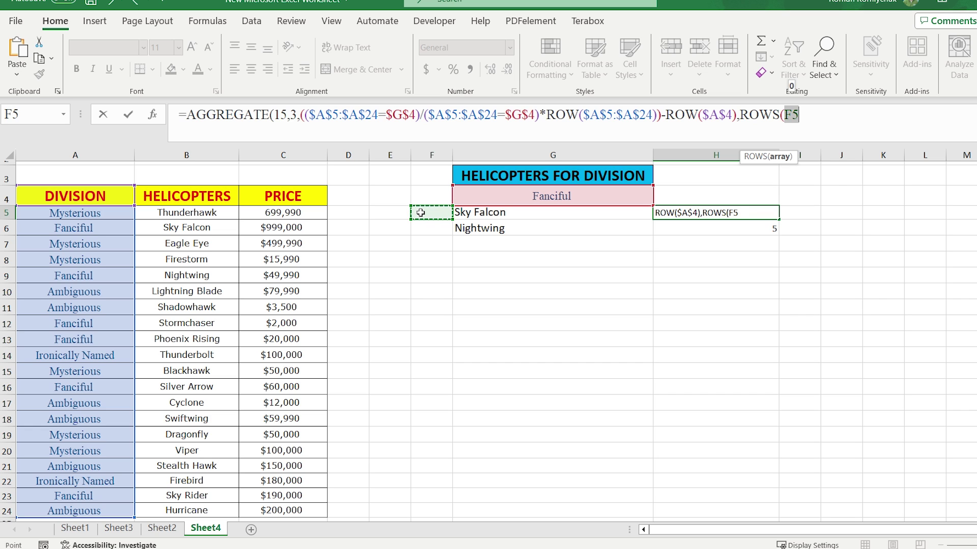
key(F4)
key(F2)
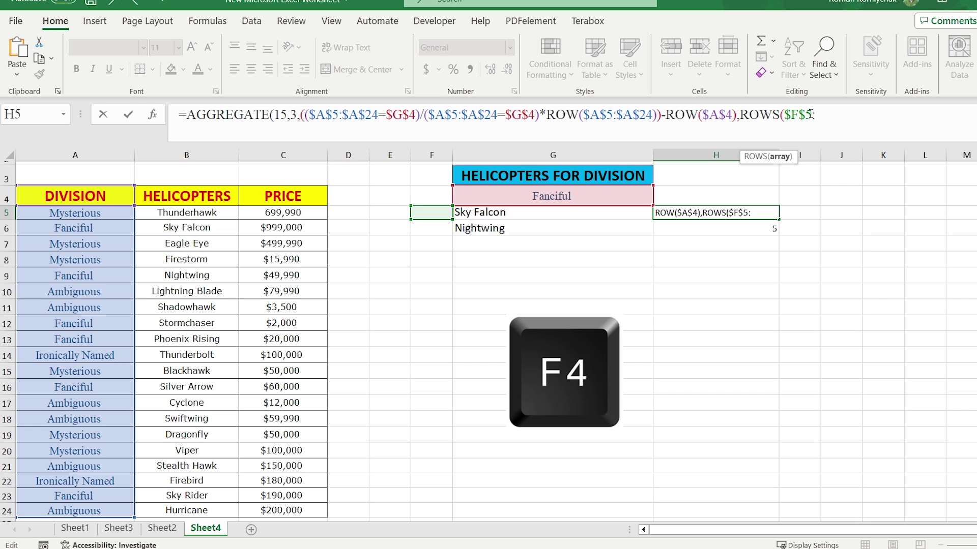
click(430, 210)
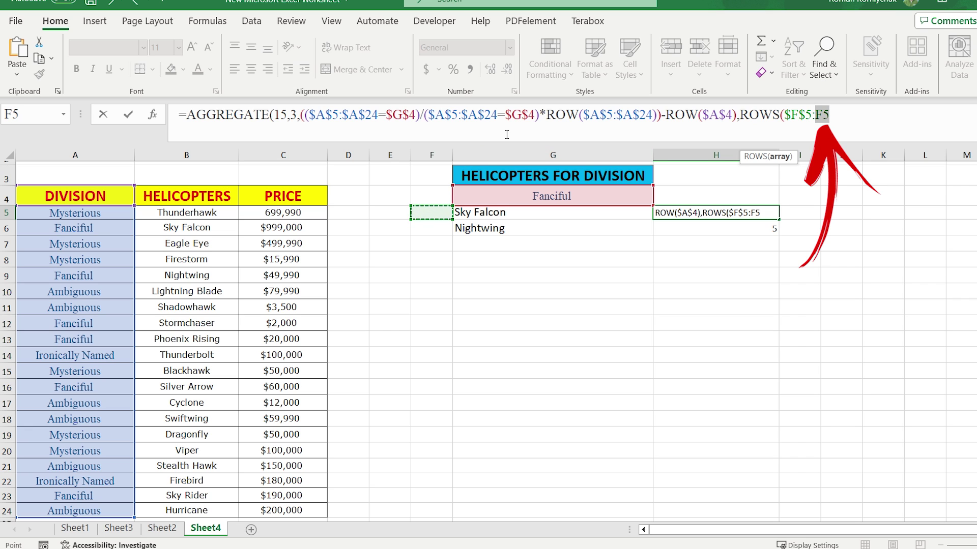
text())
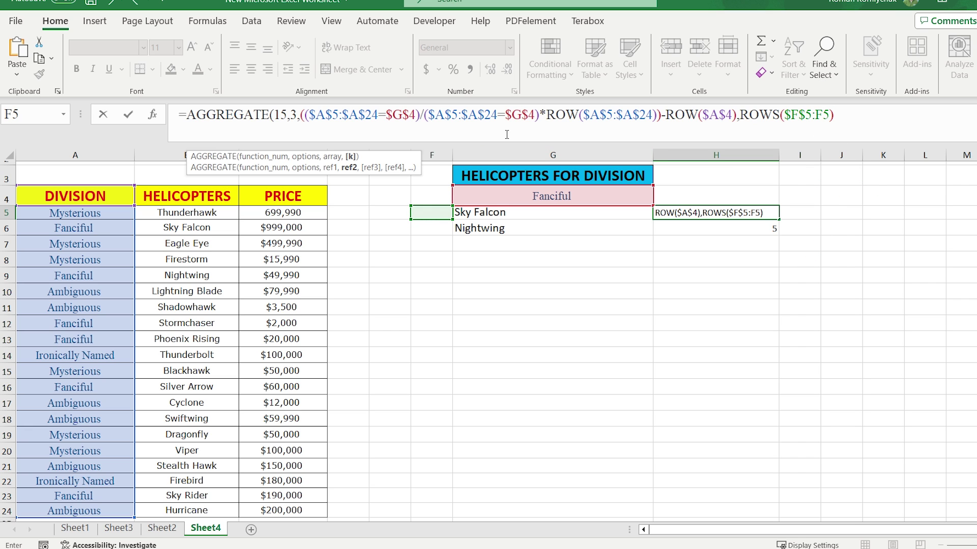
text())
key(ctrl+Return)
- Fill H5's formula down to H10, giving positions 2, 5, 8, 9, 12, 19
drag(779, 240, 773, 313)
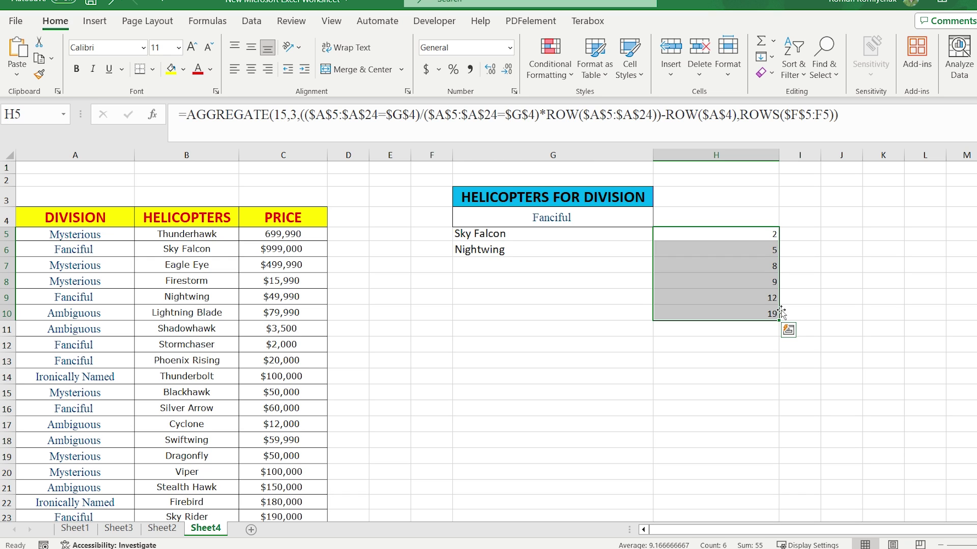
click(769, 346)
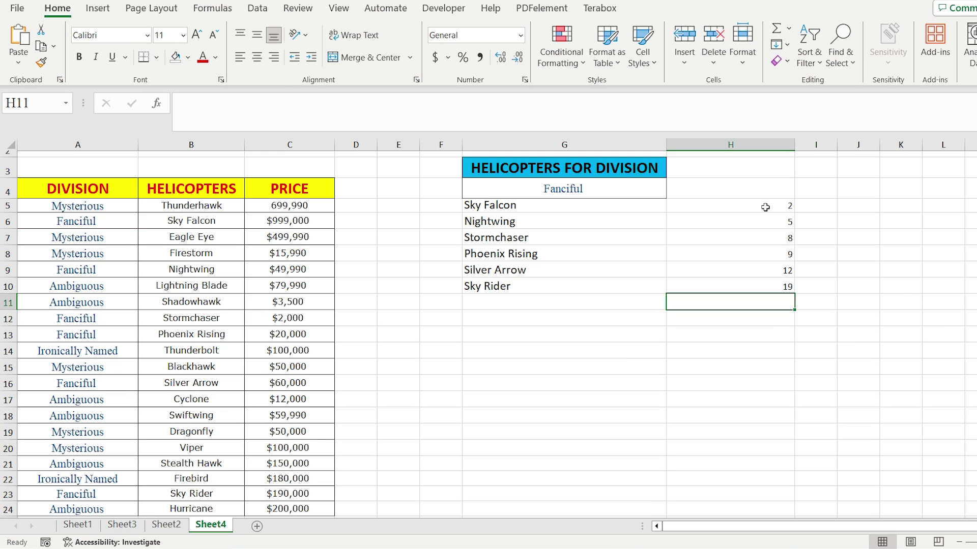
click(757, 234)
drag(855, 103, 195, 105)
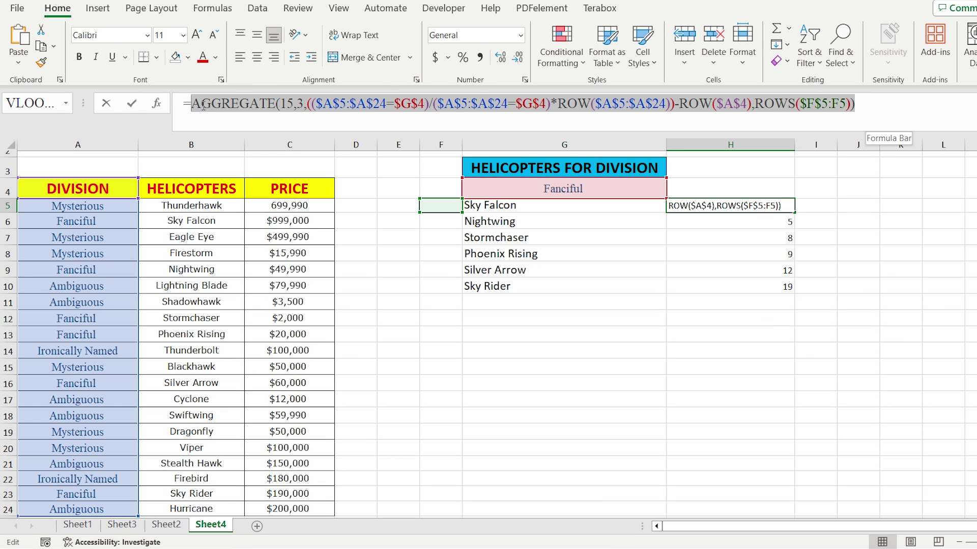
- Replace the row 2 in G5's INDEX formula with H5's AGGREGATE expression and fill it down to G14
key(Escape)
click(521, 205)
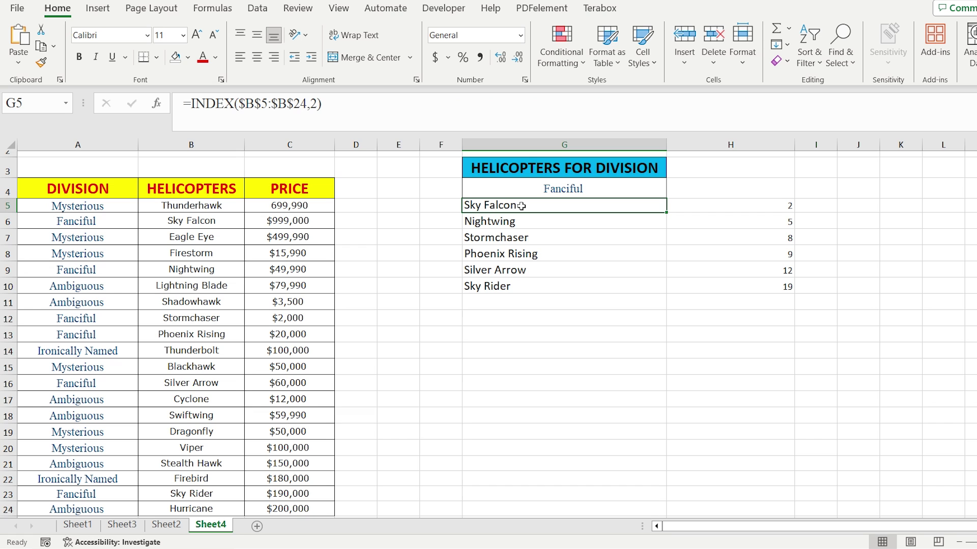
click(312, 105)
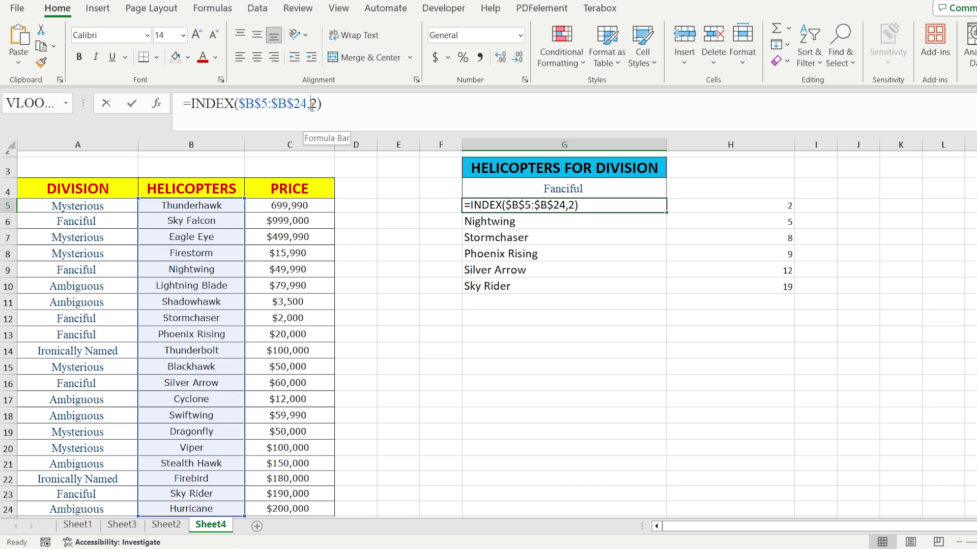
double_click(313, 104)
key(ctrl+v)
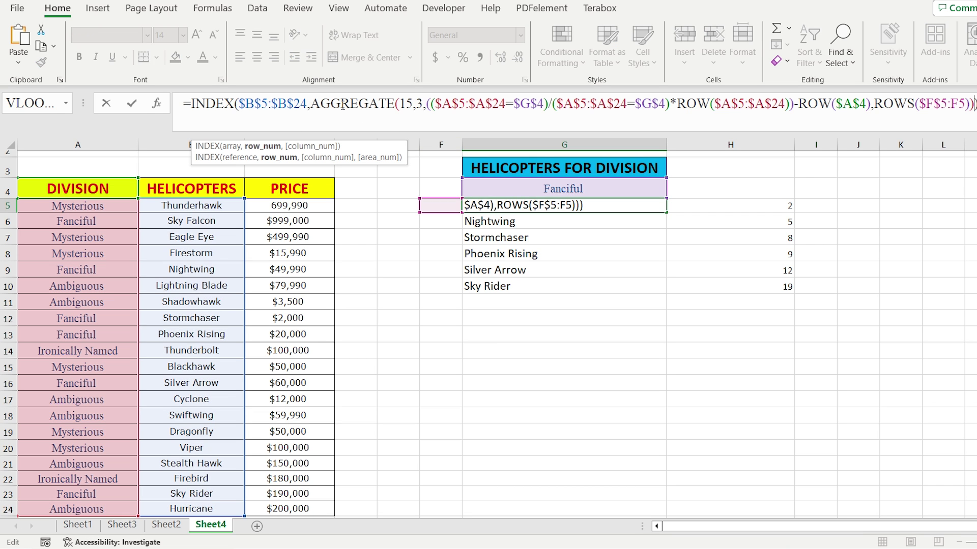
key(ctrl+Return)
drag(666, 213, 661, 358)
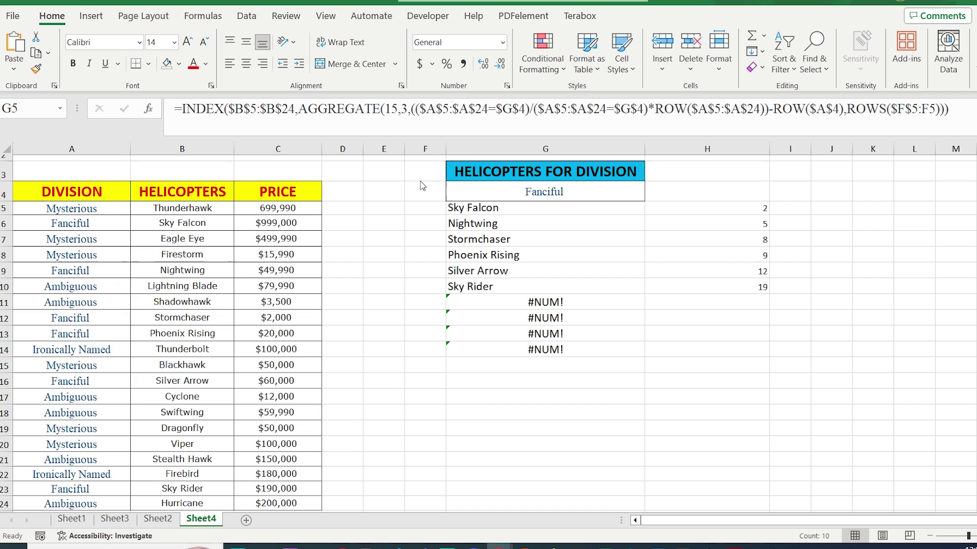
- Wrap G5's formula in IF, starting the test with ROWS($F$5:F5)
click(181, 109)
text(if)
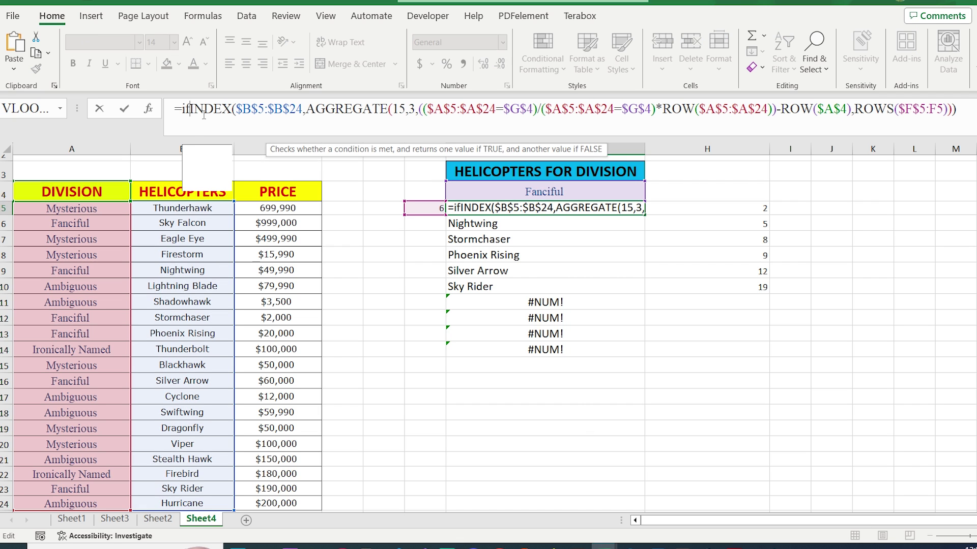
key(Tab)
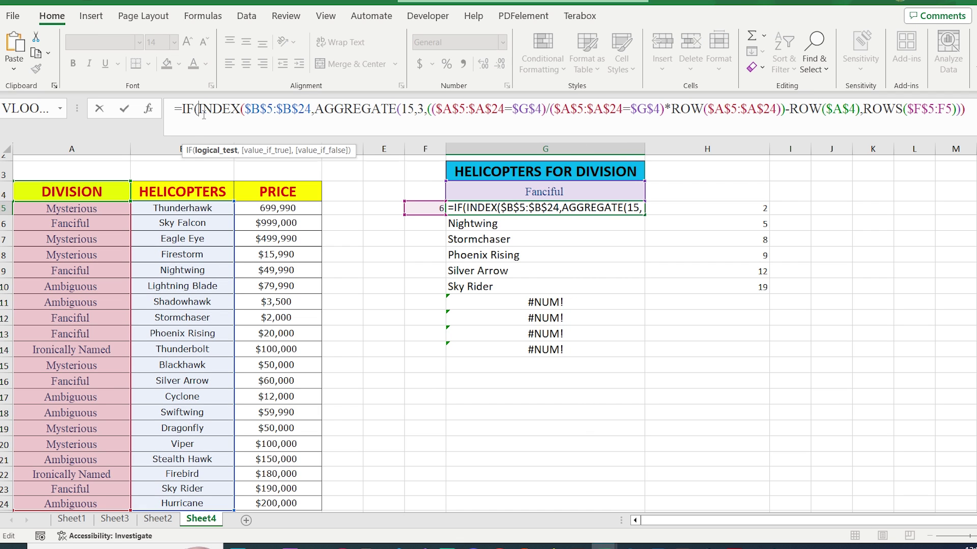
drag(865, 108, 959, 113)
key(ctrl+c)
click(198, 108)
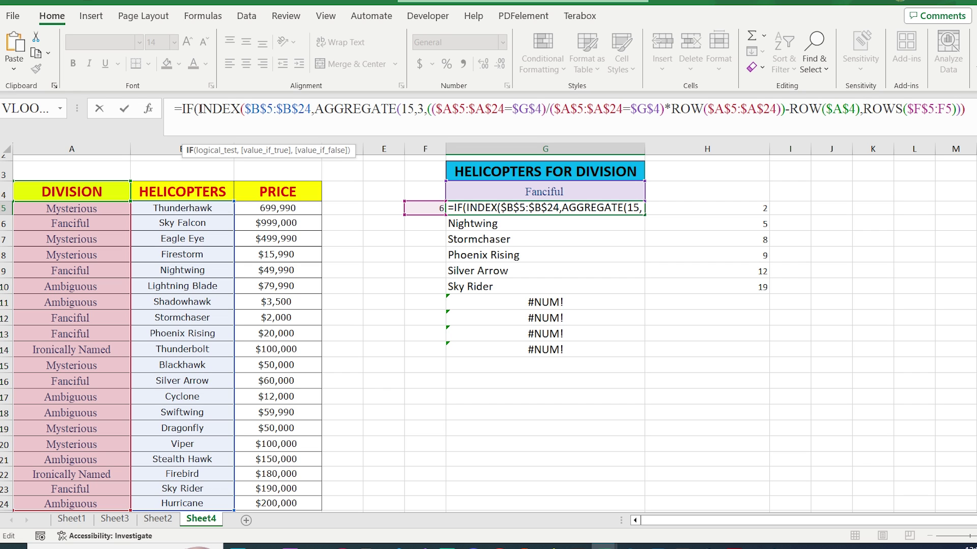
key(ctrl+v)
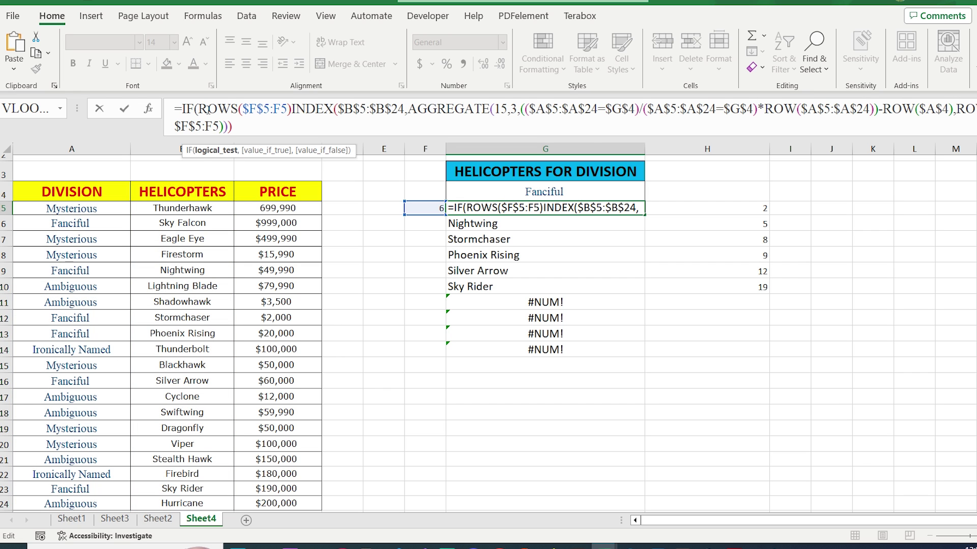
- Complete the IF test as <=COUNTIF($A$5:$A$24,$G$4)
text(<)
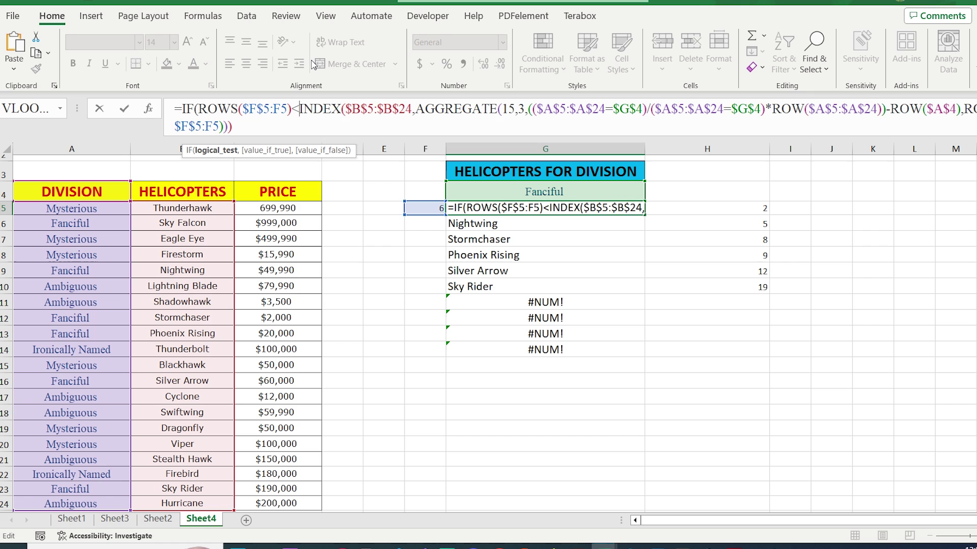
text(=countif)
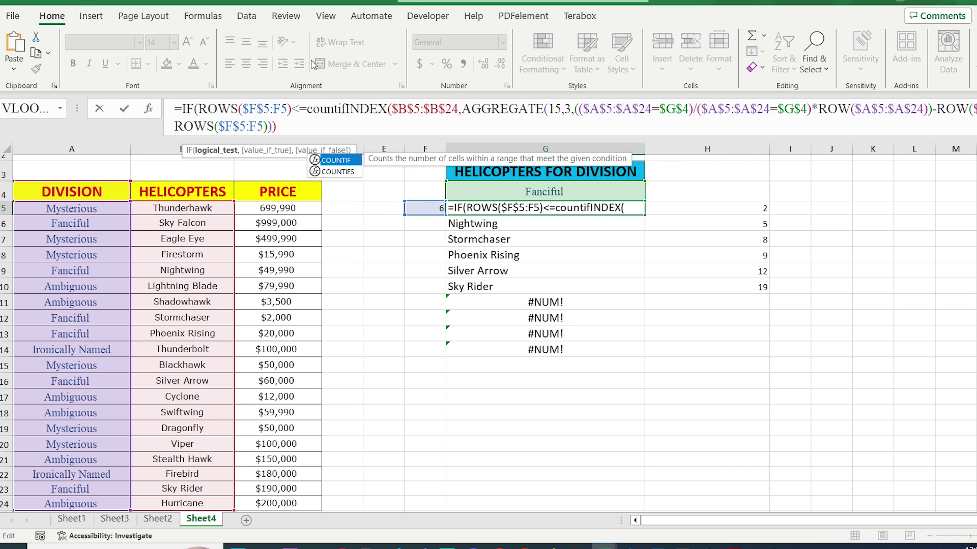
key(Tab)
drag(71, 208, 76, 503)
key(F4)
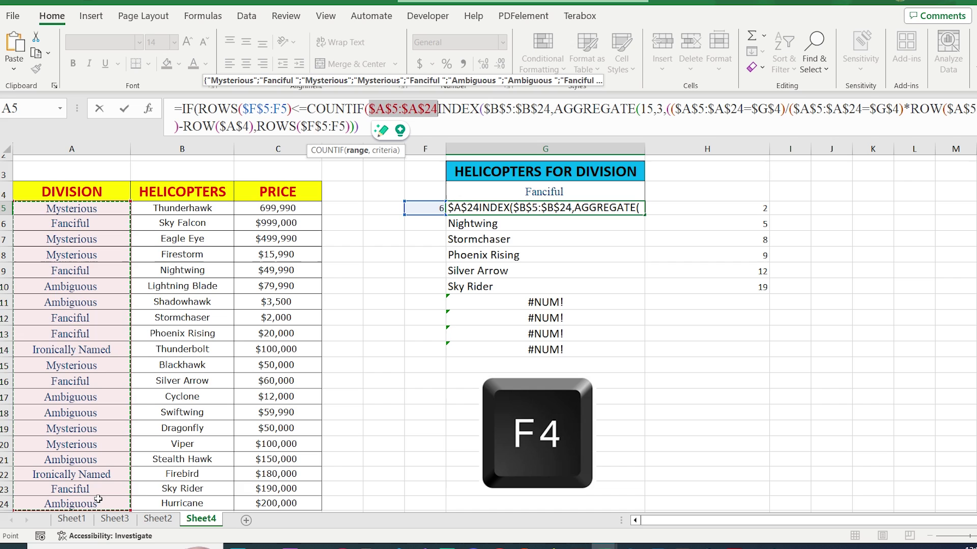
text(,)
click(564, 190)
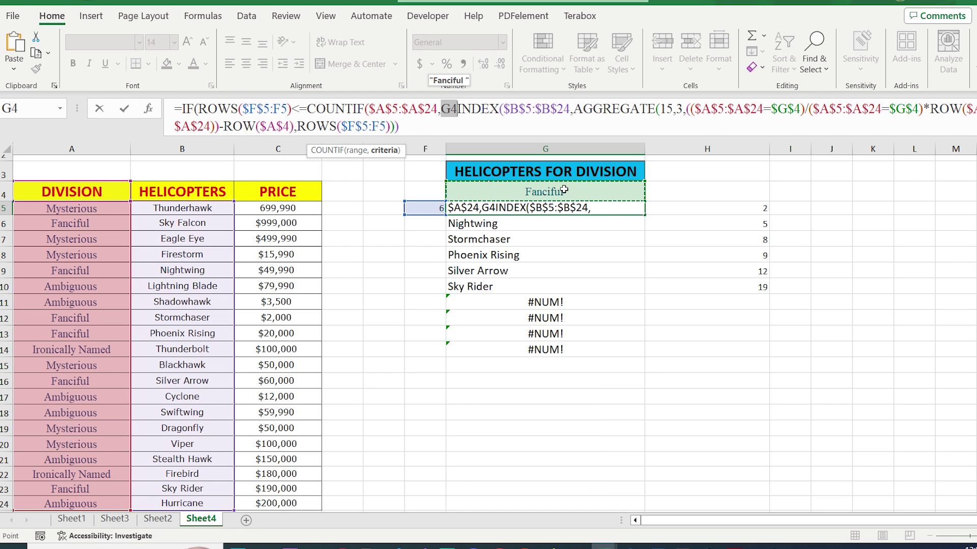
key(F4)
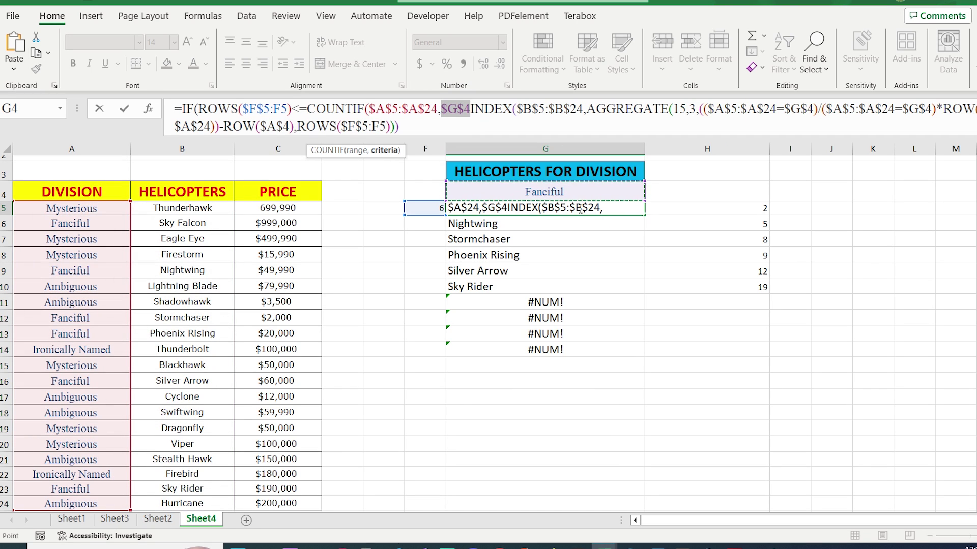
text())
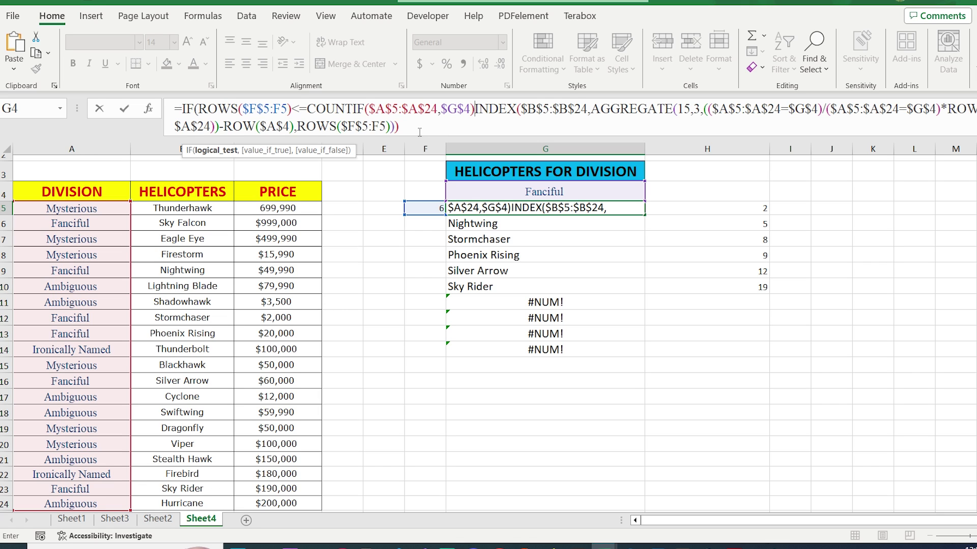
- Append ,"") as the blank result, commit, and decline Excel's suggested correction
click(420, 131)
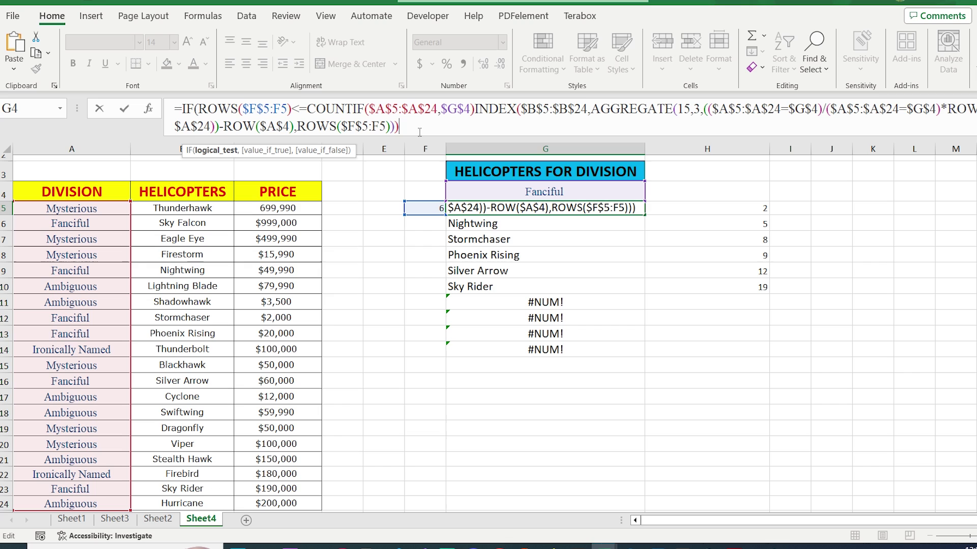
text(,)
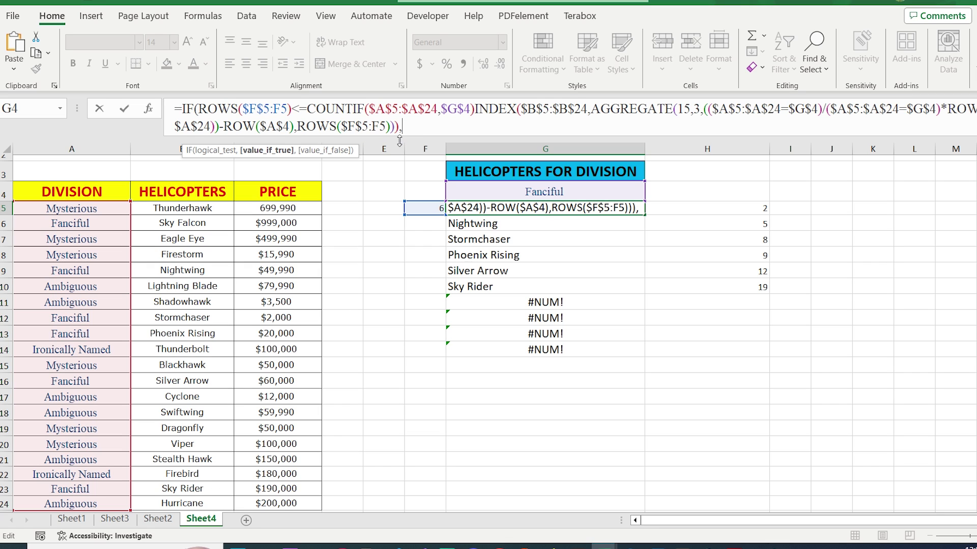
text("")
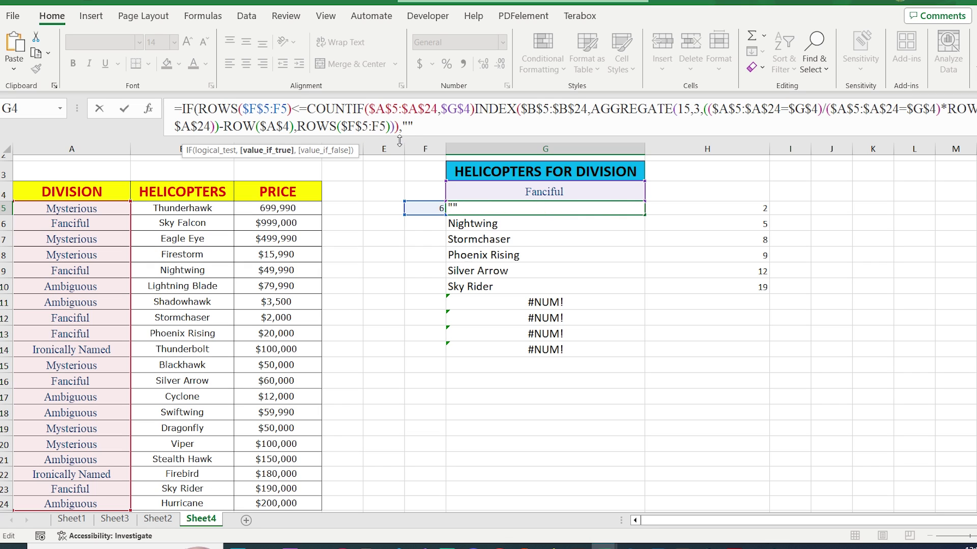
text())
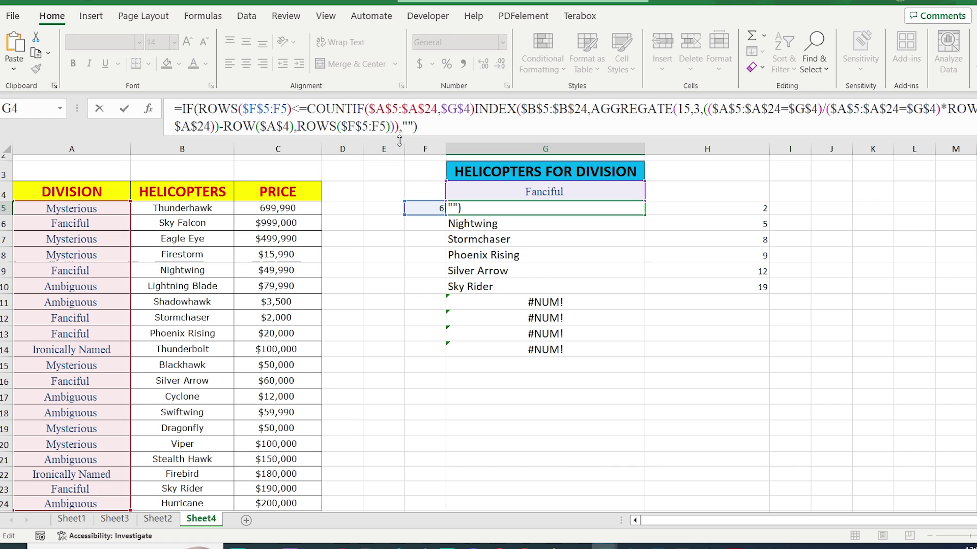
key(Return)
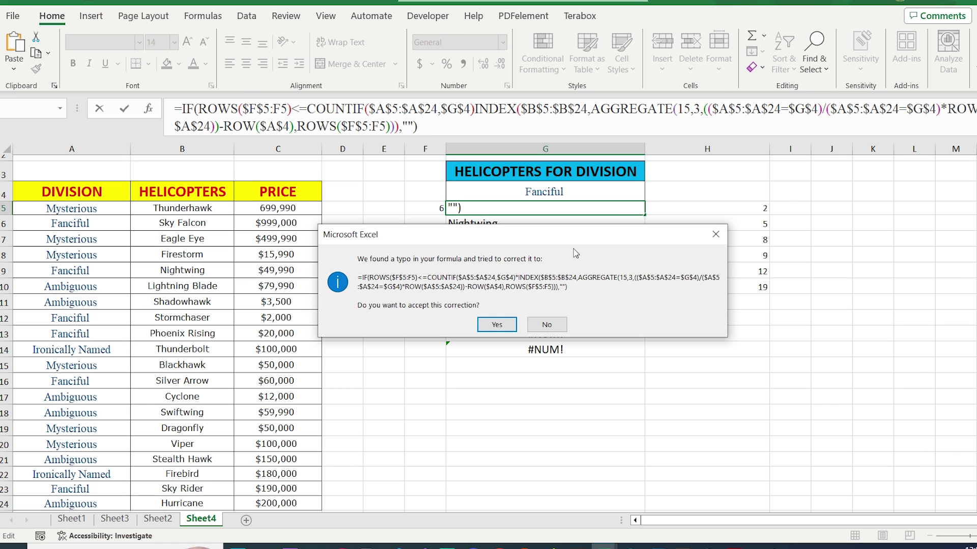
key(n)
key(Return)
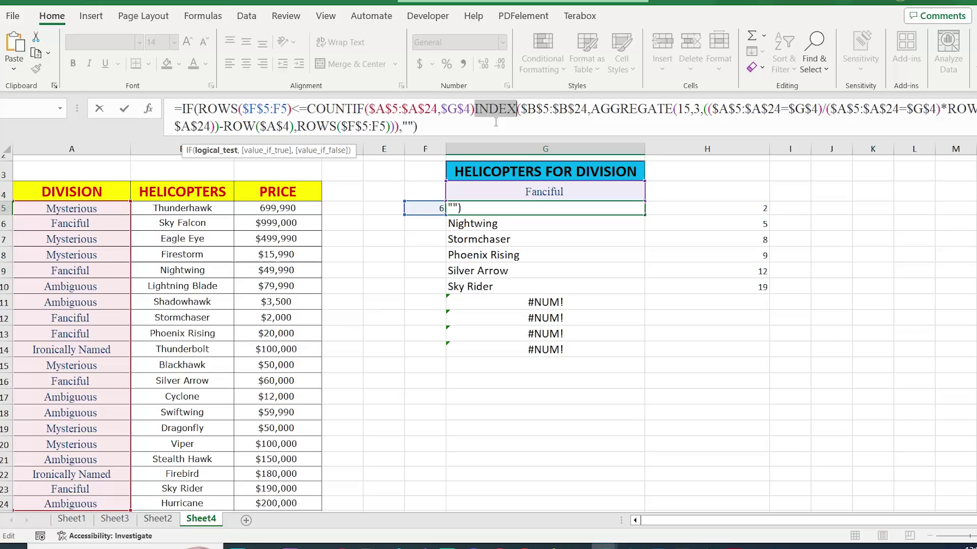
- Add the missing comma before INDEX in G5 and fill the formula down column G
click(474, 108)
text(,)
key(Return)
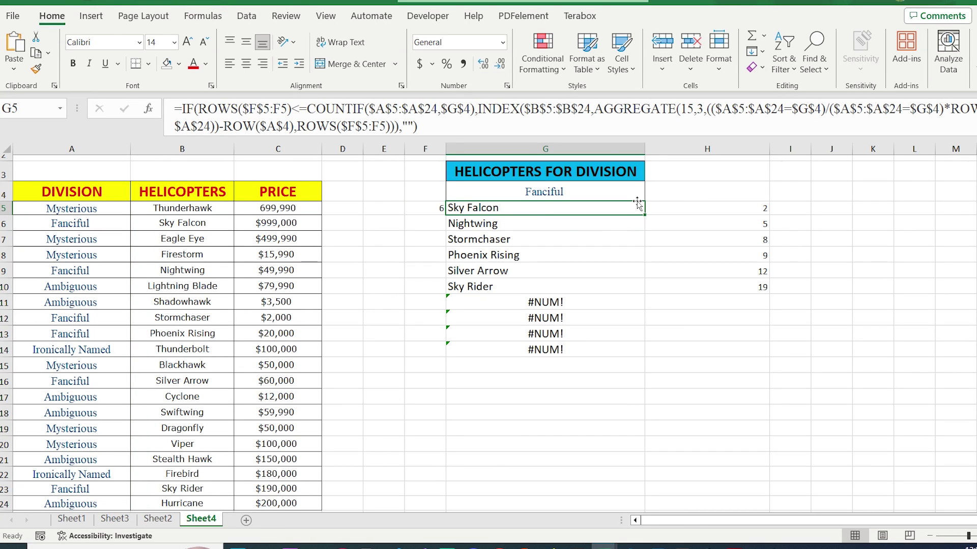
drag(645, 214, 618, 373)
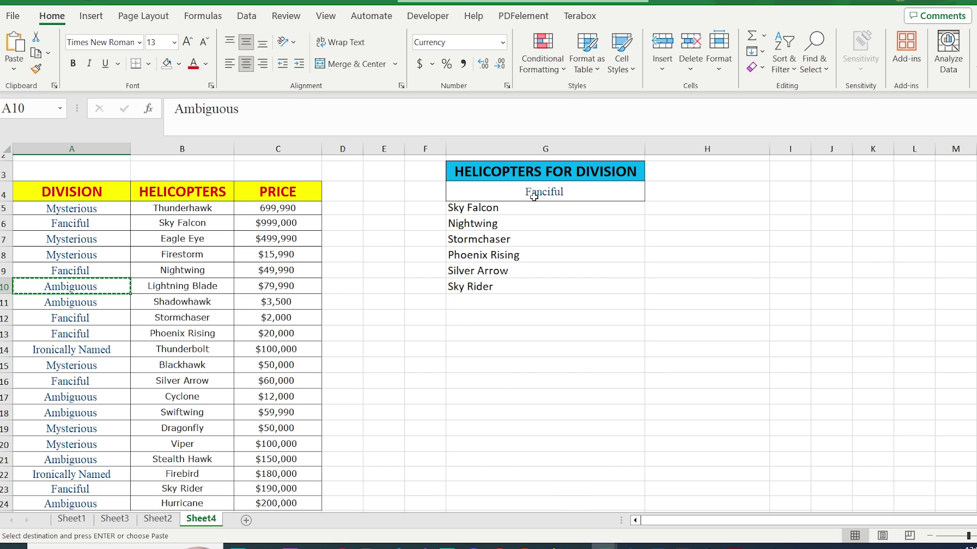
- Test the list by pasting the Ambiguous and Ironically Named divisions into G4
click(538, 189)
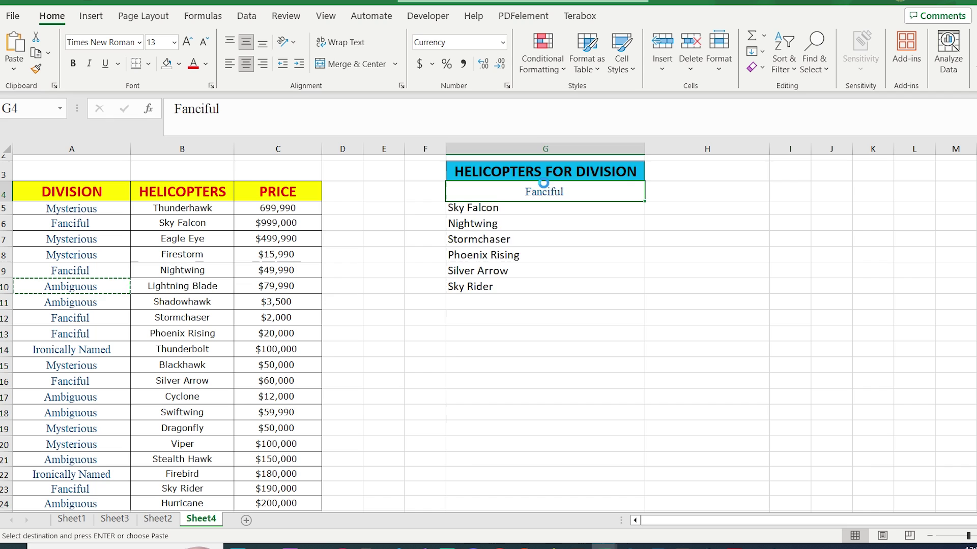
key(ctrl+v)
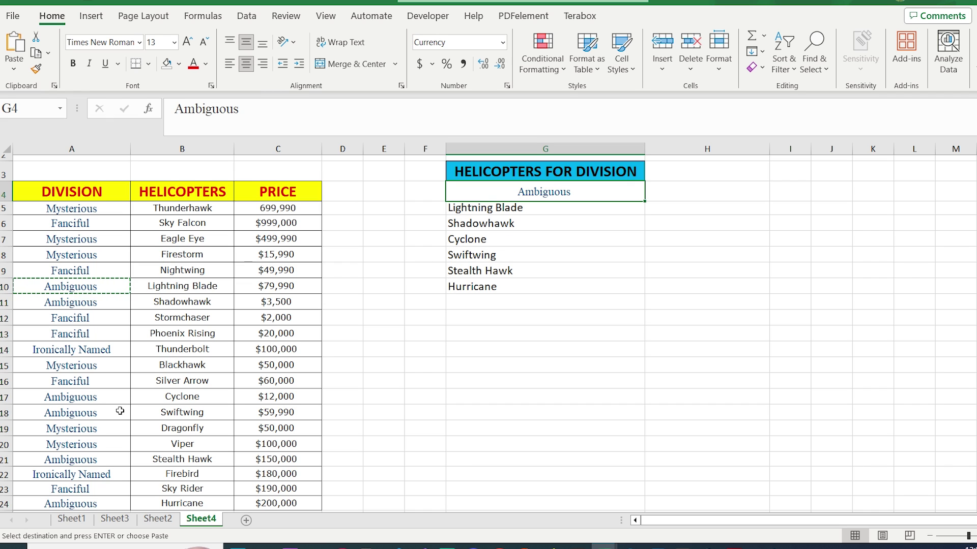
click(70, 474)
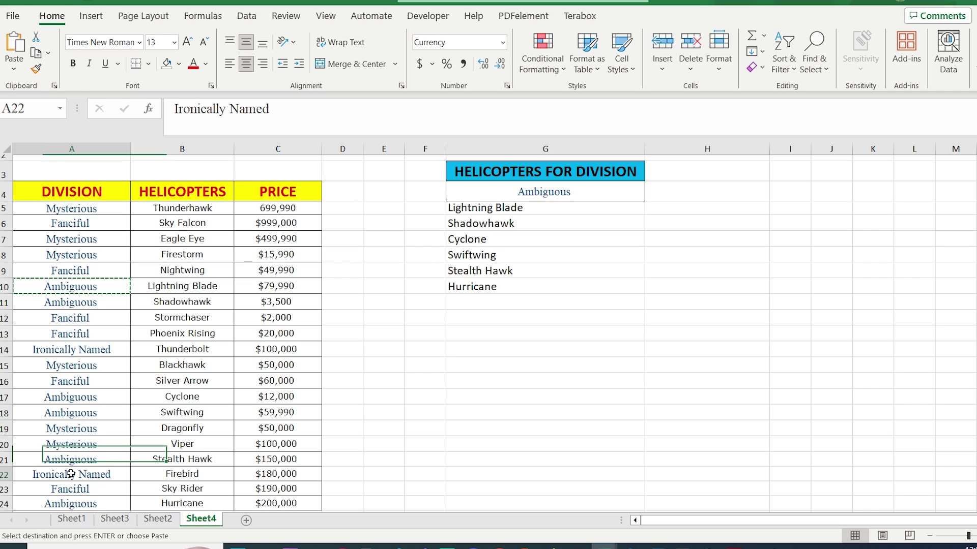
click(520, 196)
key(ctrl+v)
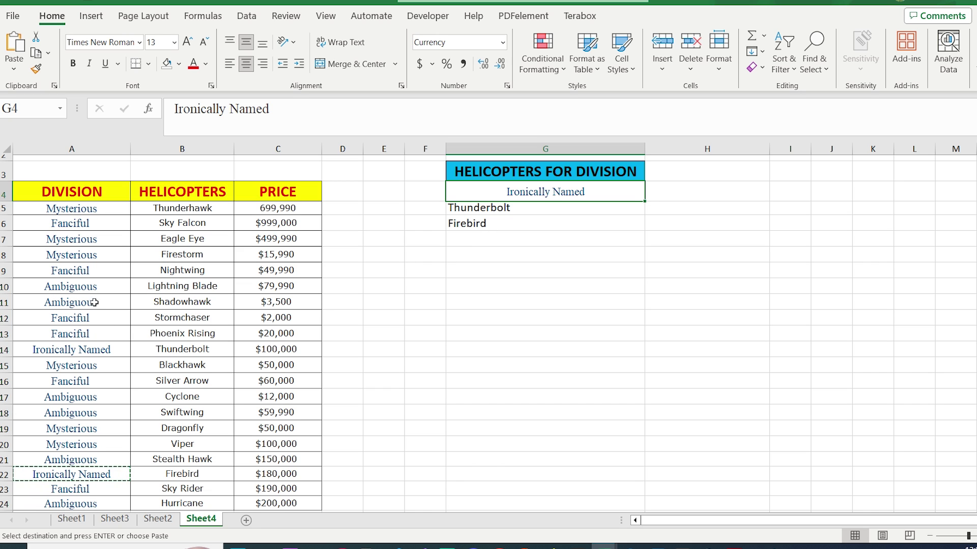
click(71, 287)
key(ctrl+c)
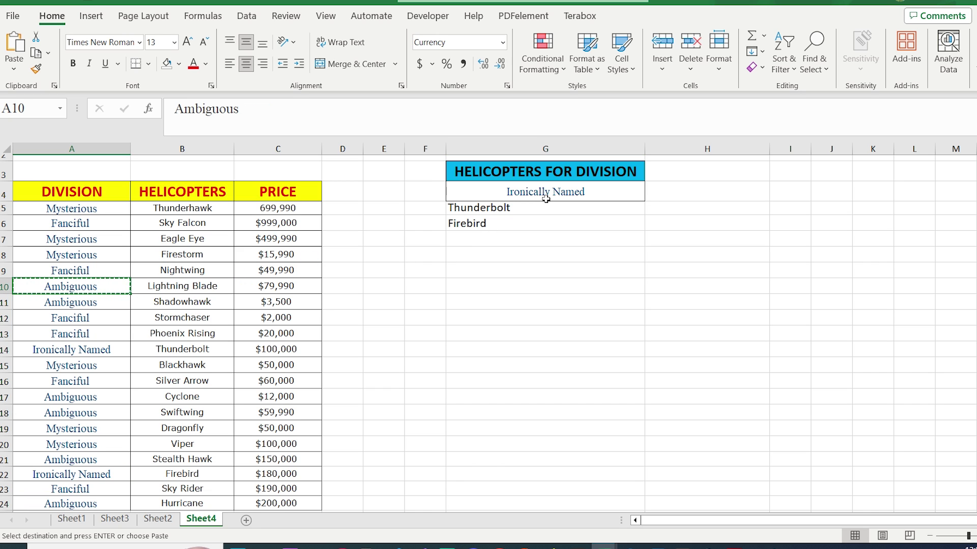
click(545, 198)
key(ctrl+v)
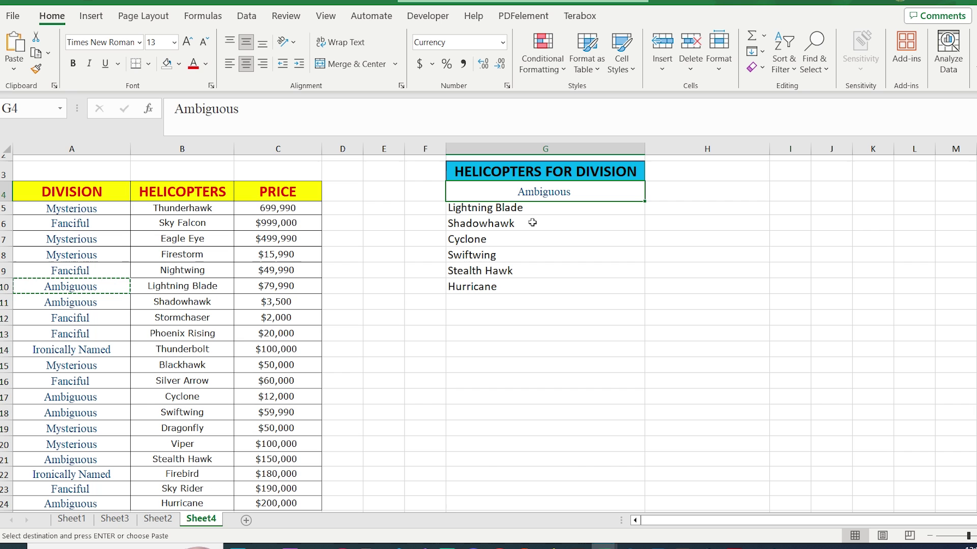
- Copy the Mysterious division from column A into G4 to list its six helicopters
scroll(95, 475, down, 1)
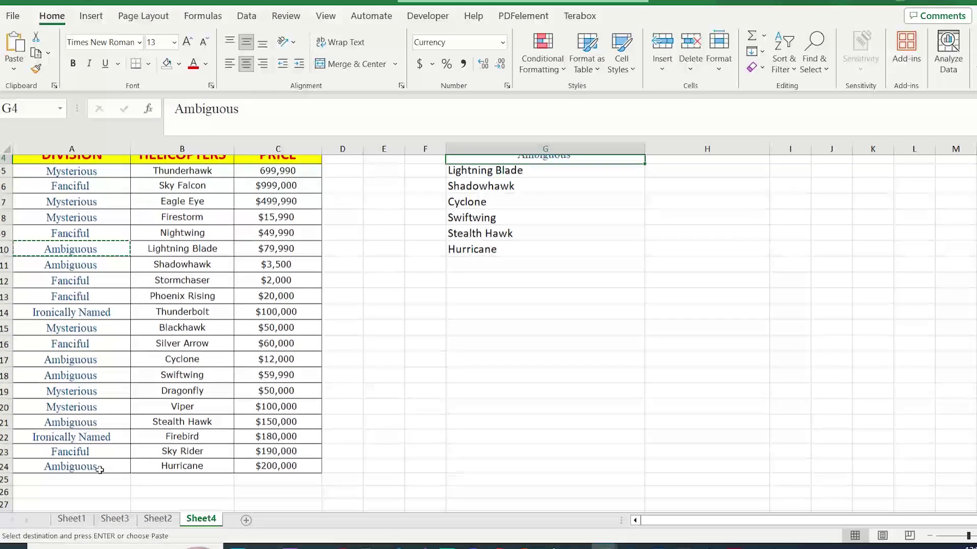
scroll(127, 440, up, 1)
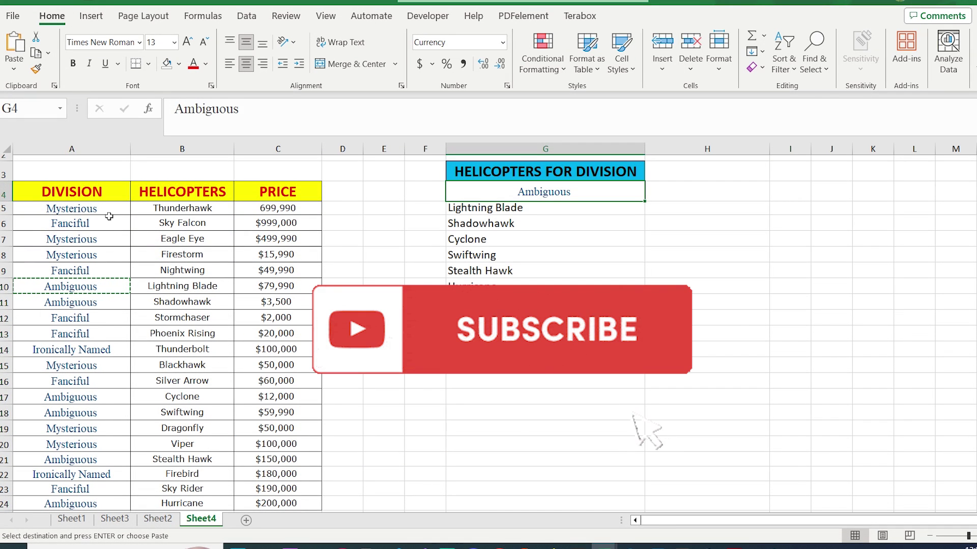
click(108, 223)
click(108, 208)
key(ctrl+c)
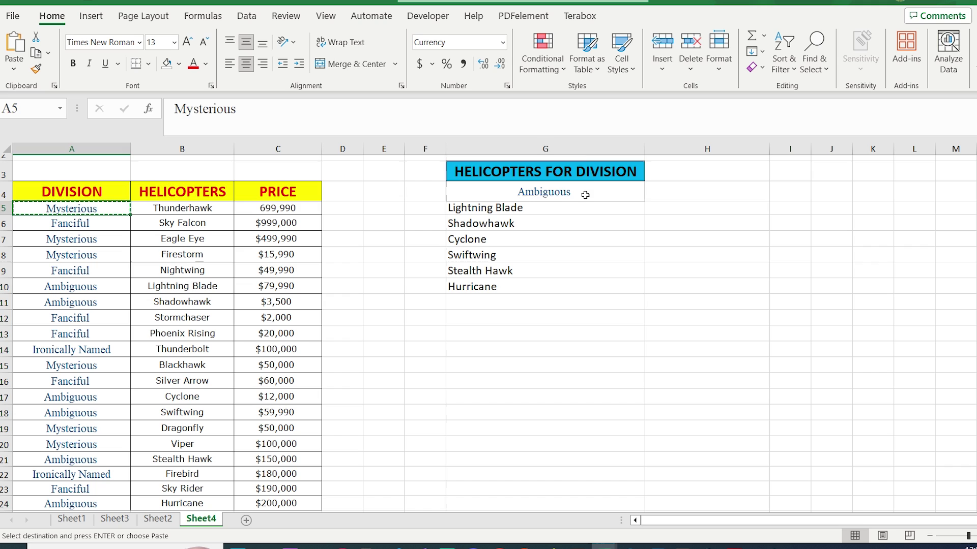
click(514, 192)
key(ctrl+v)
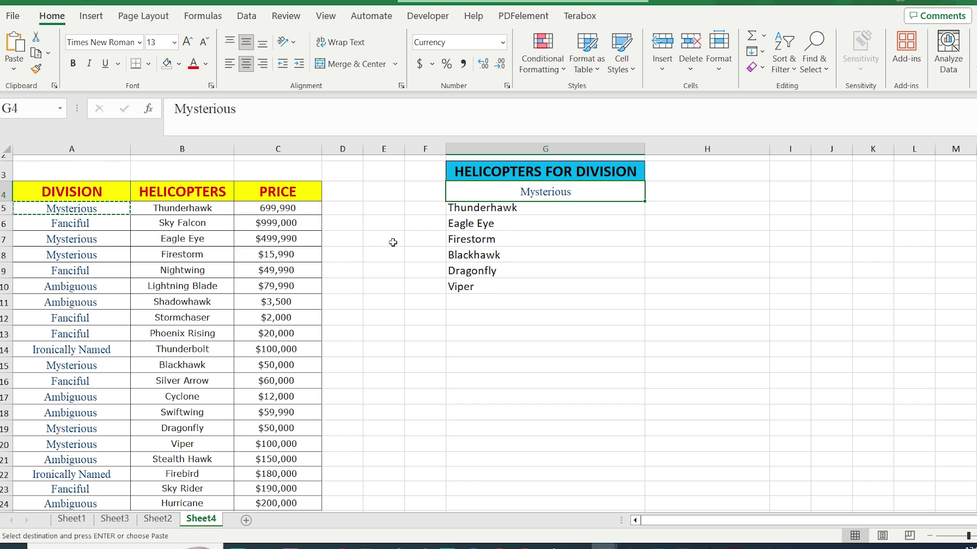
click(94, 256)
key(ctrl+c)
click(525, 194)
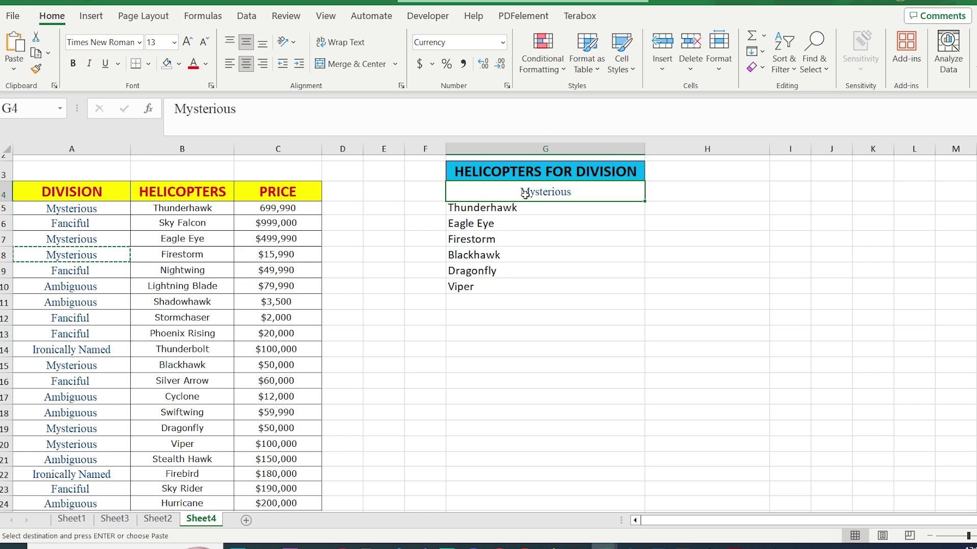